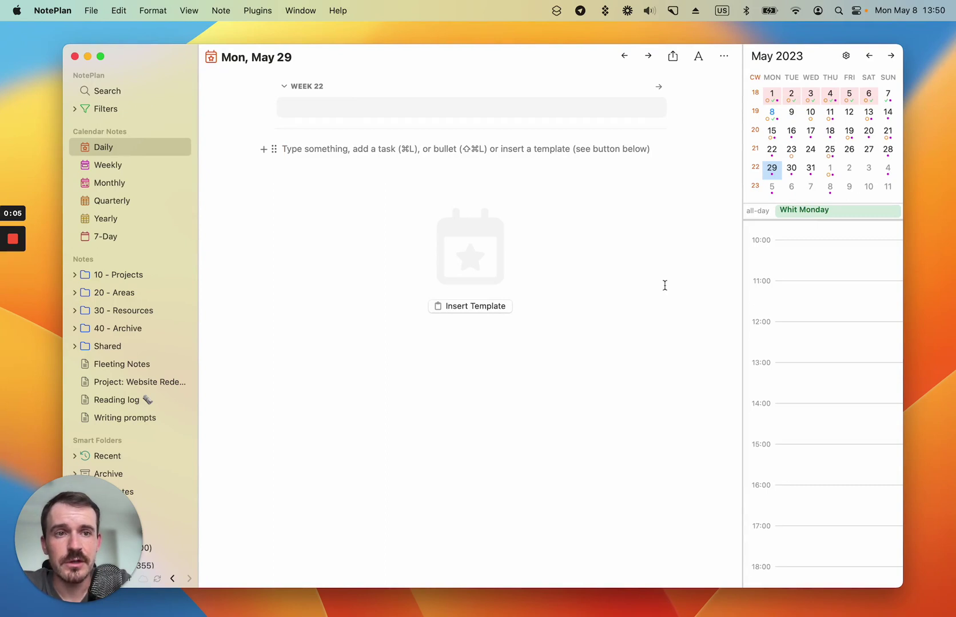
Switch the sidebar timeline to 3 days (Mon 29–Wed 31) and widen the calendar panel.
left_click(642, 232)
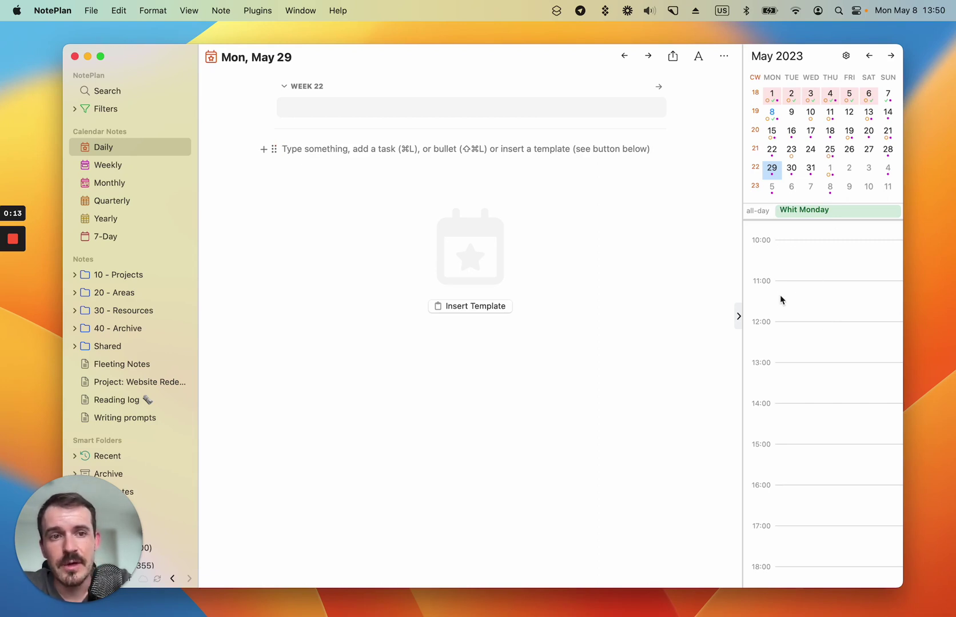
left_click(847, 59)
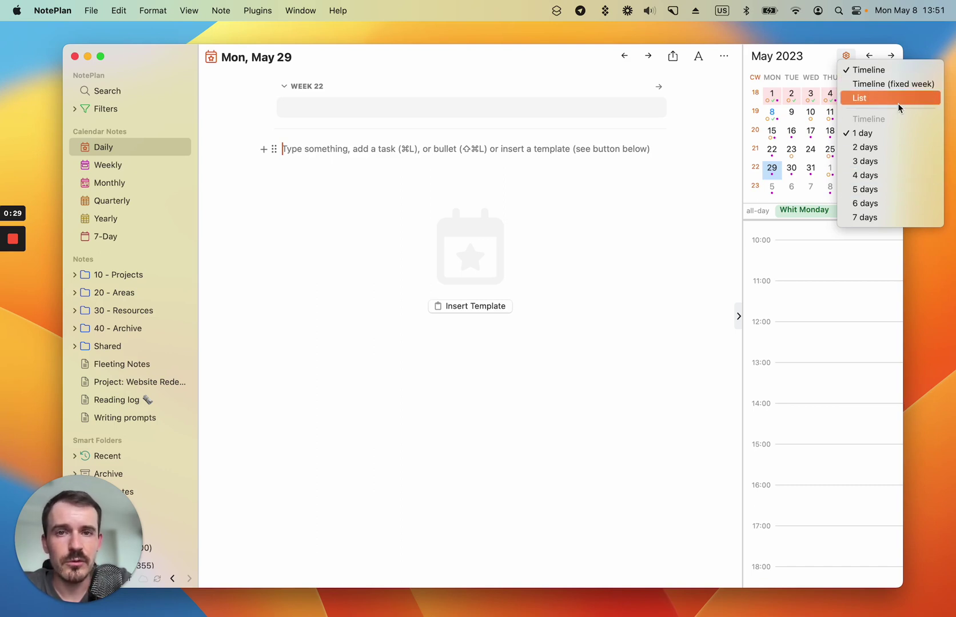
left_click(877, 162)
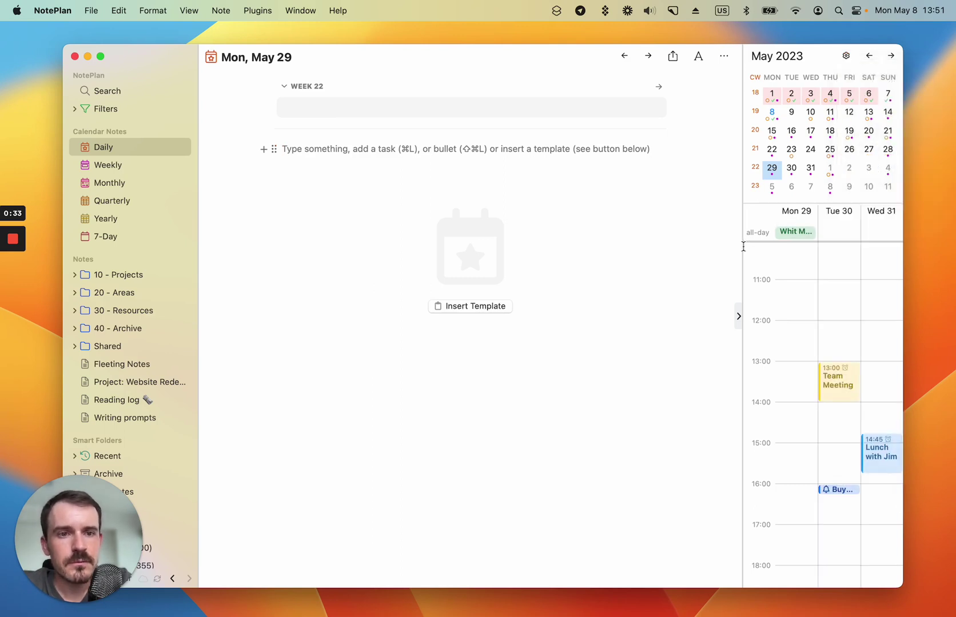
left_click_drag(743, 246, 605, 264)
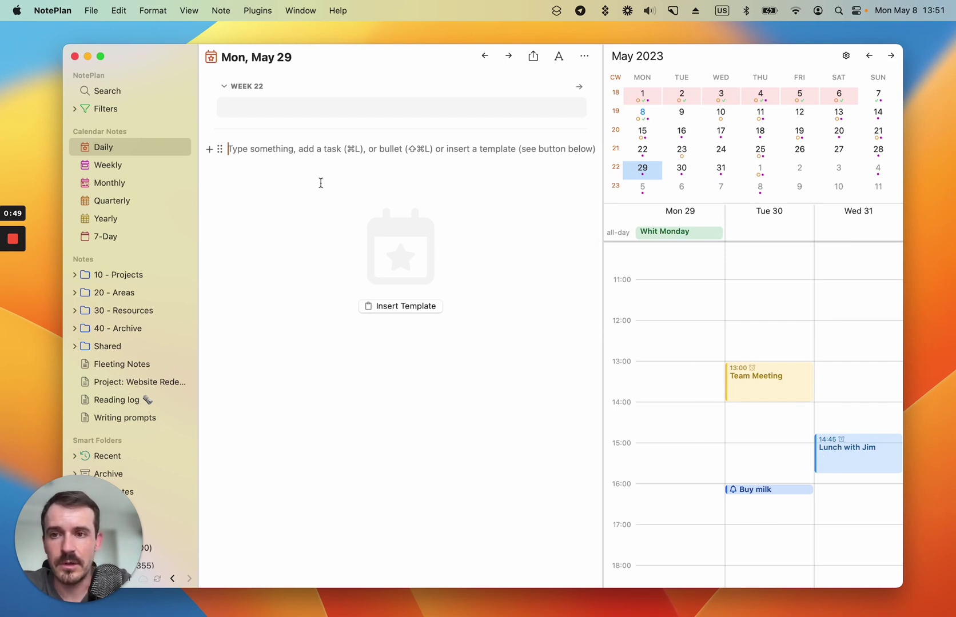
Add tasks 'Task' and 'Task 2', time-blocked on Mon 29 at 11:30 and Tue 30 at 11:15.
key("super+l")
type("Task")
left_click_drag(220, 149, 683, 359)
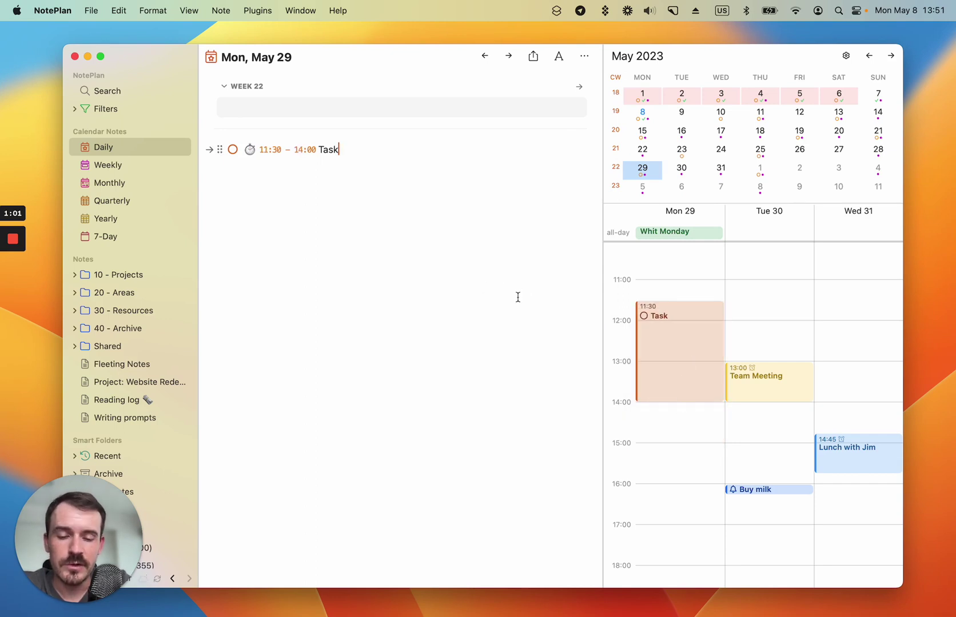
key("Return")
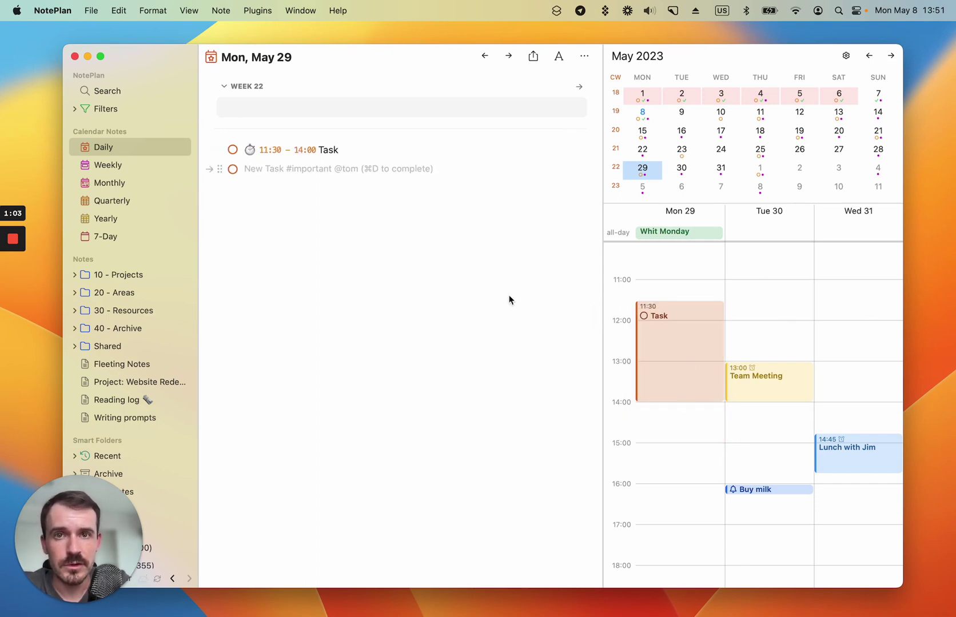
type("Task 2")
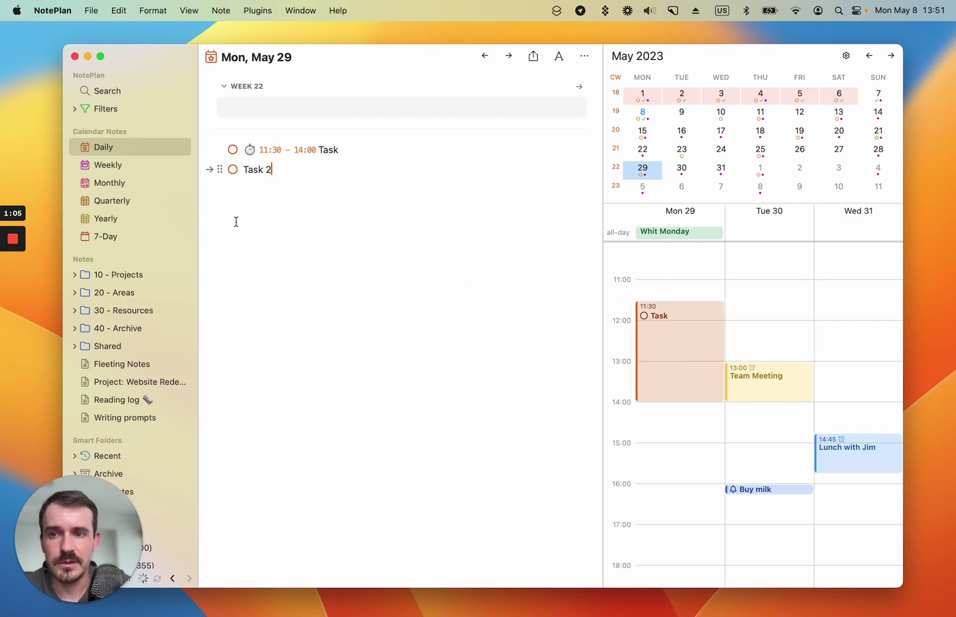
left_click_drag(220, 169, 775, 311)
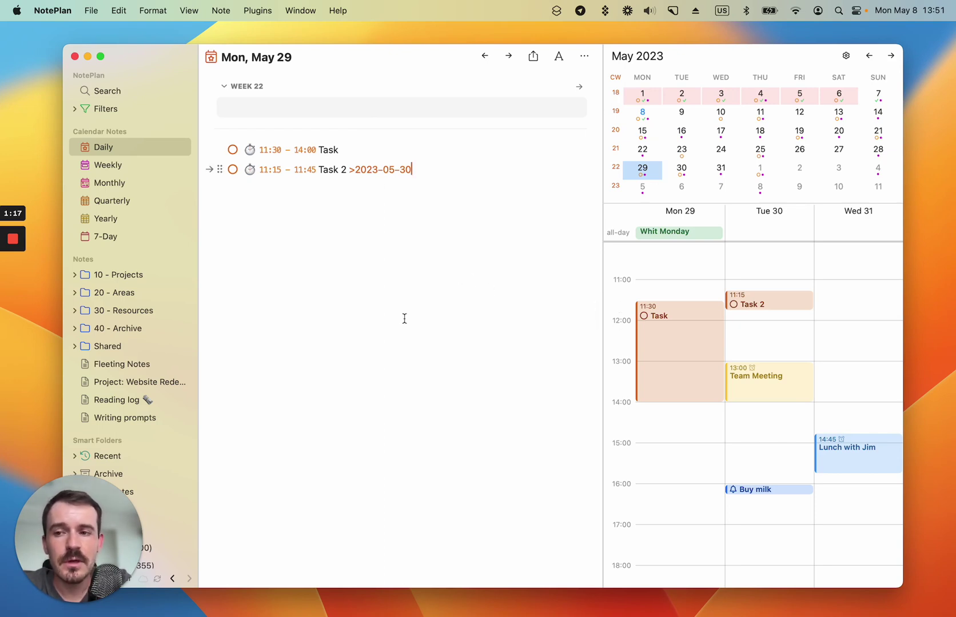
In Project: Website Redesign, time-block the Mockups task on Wed 31, 11:00–12:00.
left_click(143, 382)
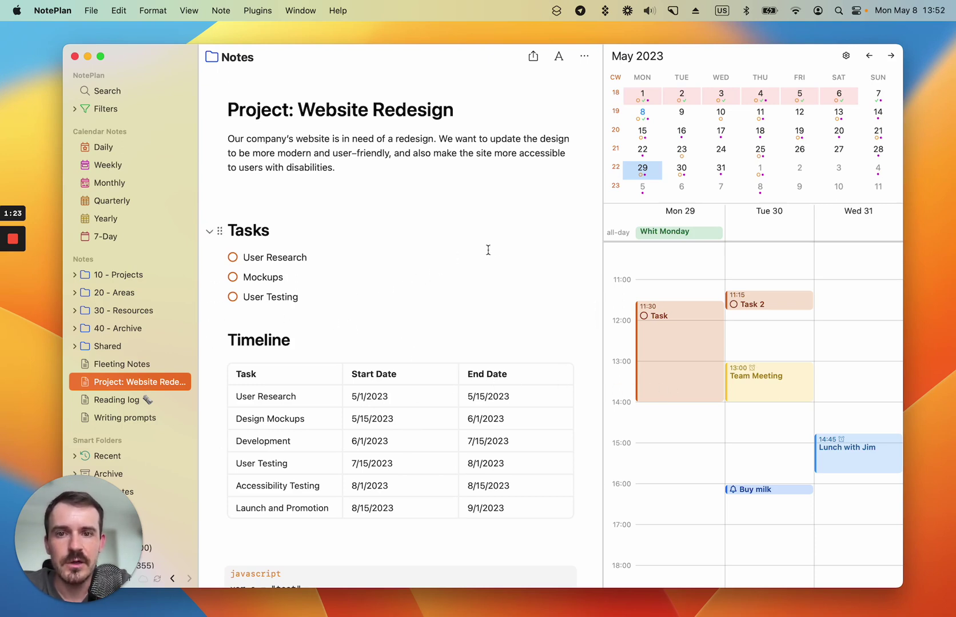
left_click(341, 298)
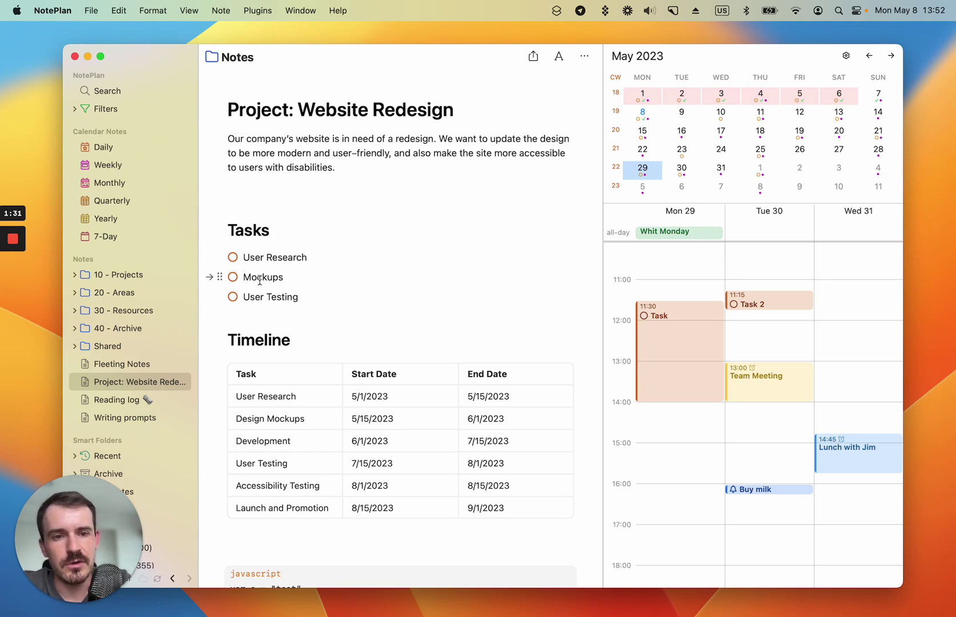
left_click_drag(219, 277, 845, 361)
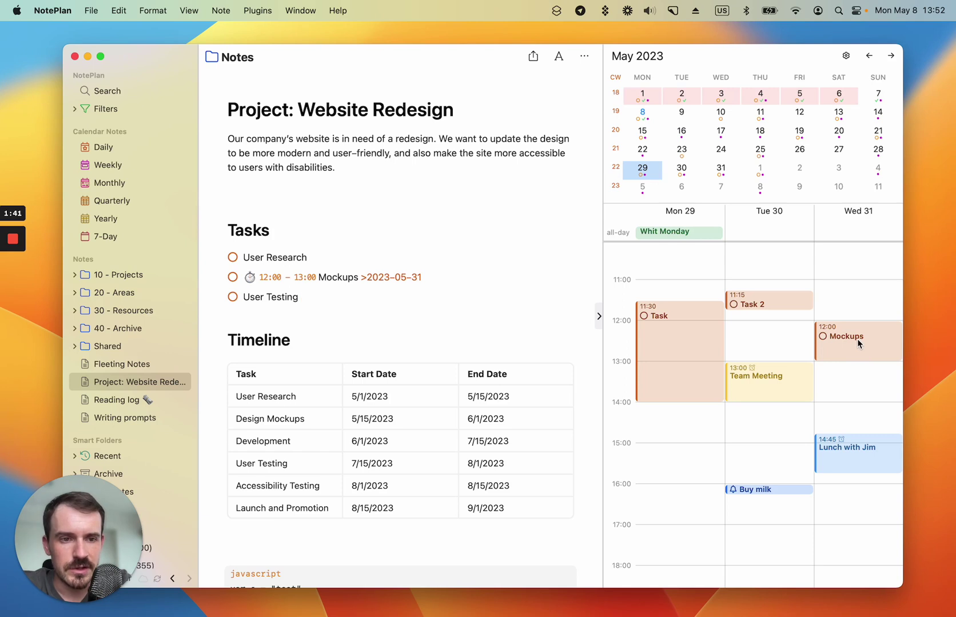
left_click_drag(858, 339, 784, 342)
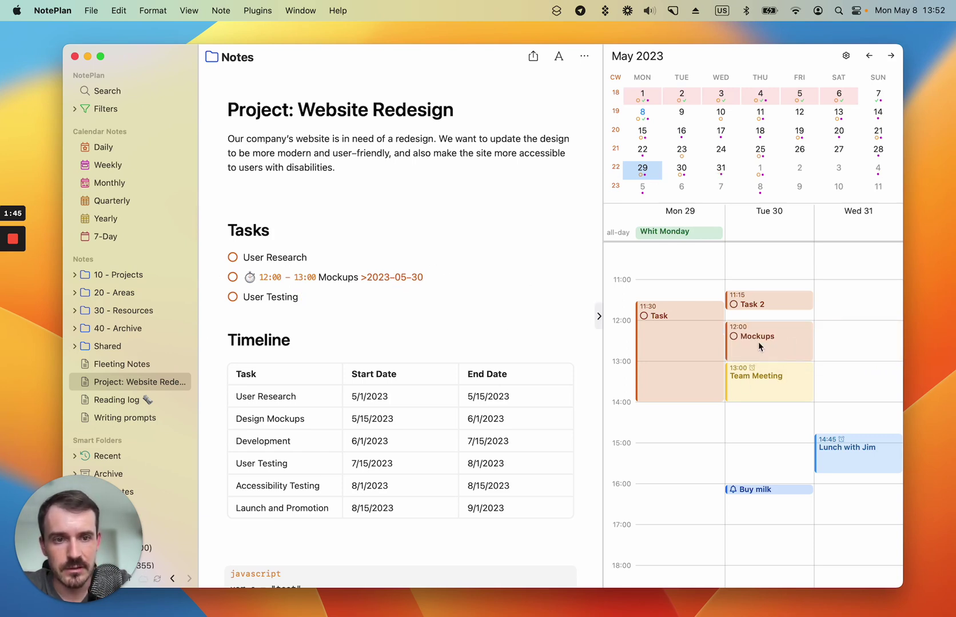
left_click_drag(758, 341, 845, 305)
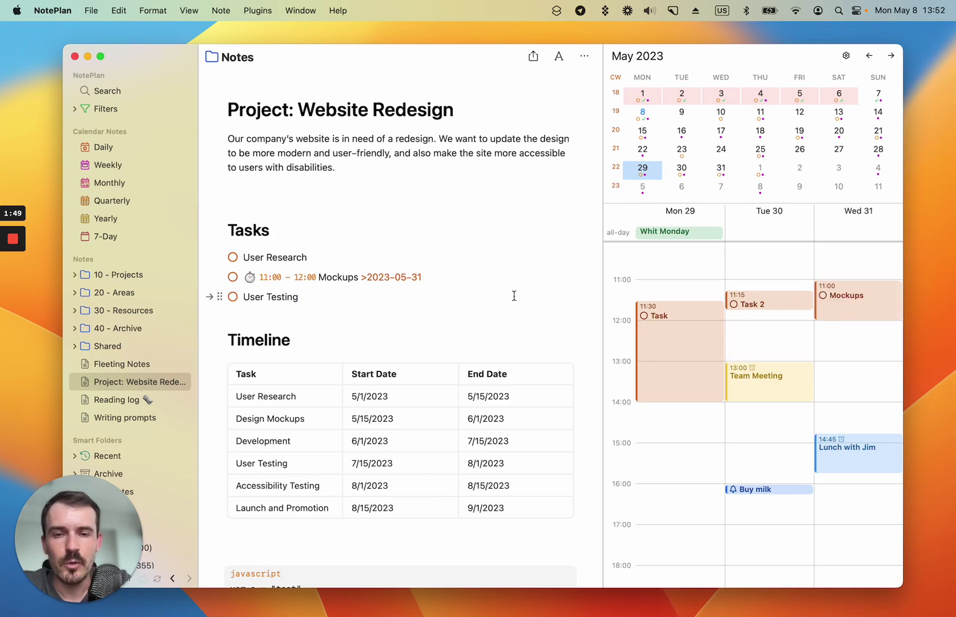
left_click(642, 170)
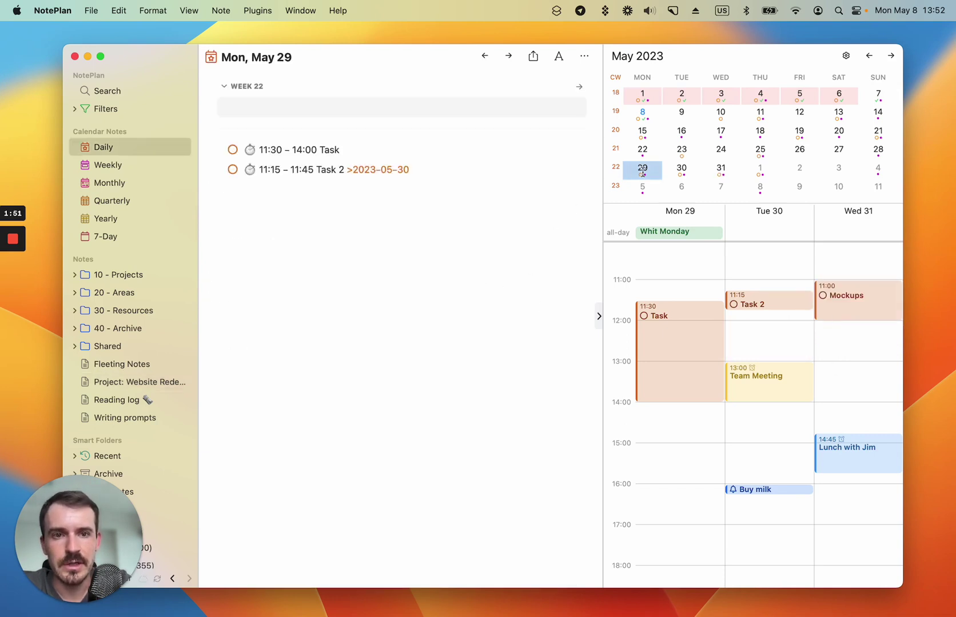
left_click_drag(858, 303, 858, 343)
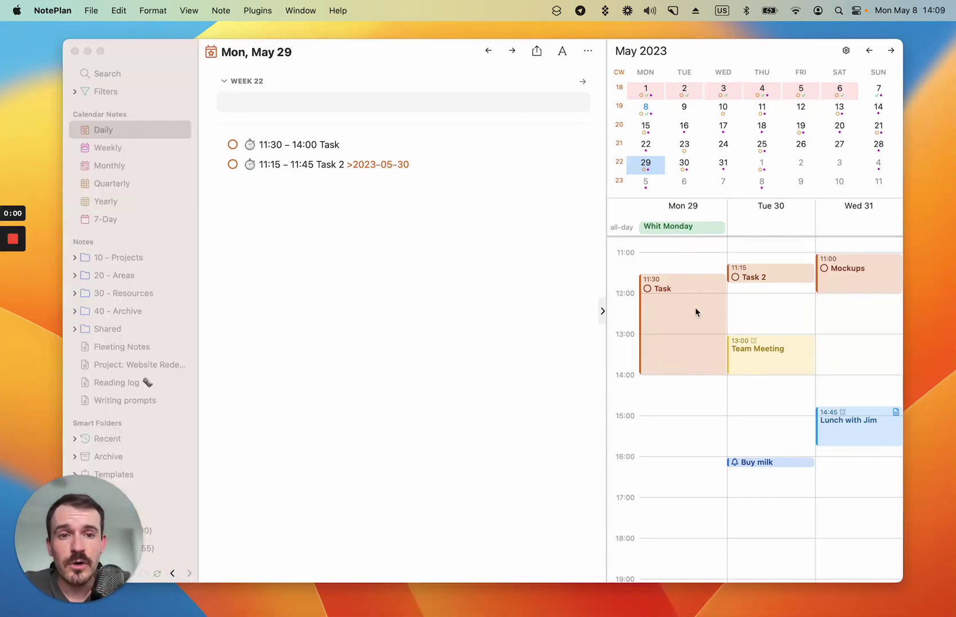
left_click(343, 309)
left_click(163, 364)
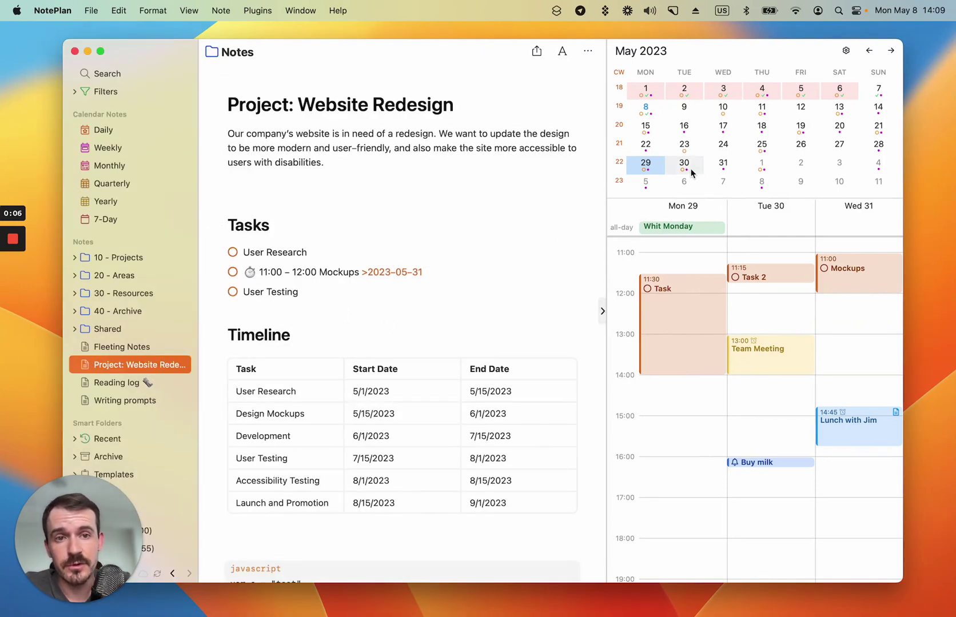
left_click(651, 172)
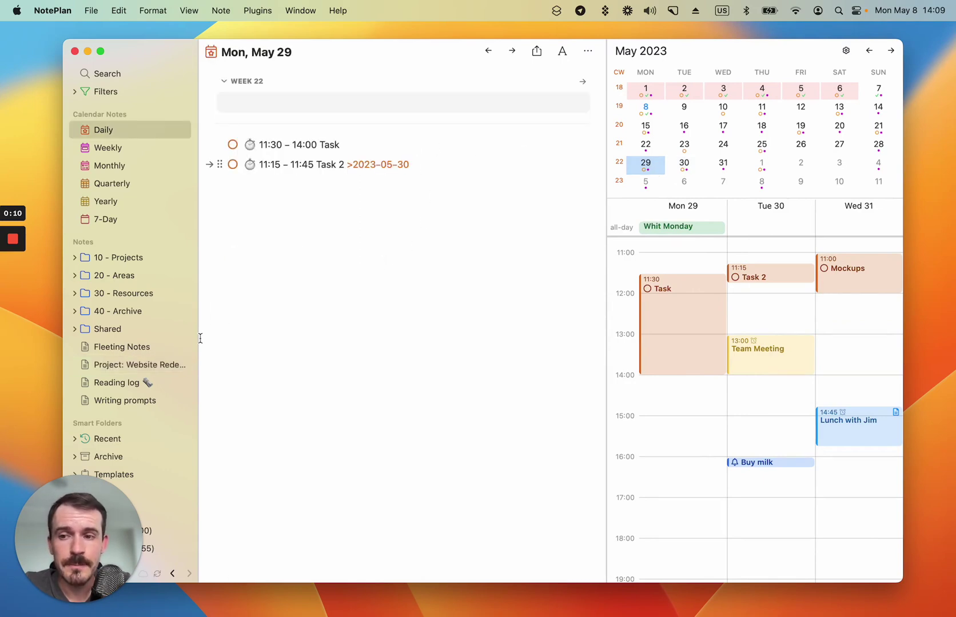
left_click(158, 366)
left_click(157, 366)
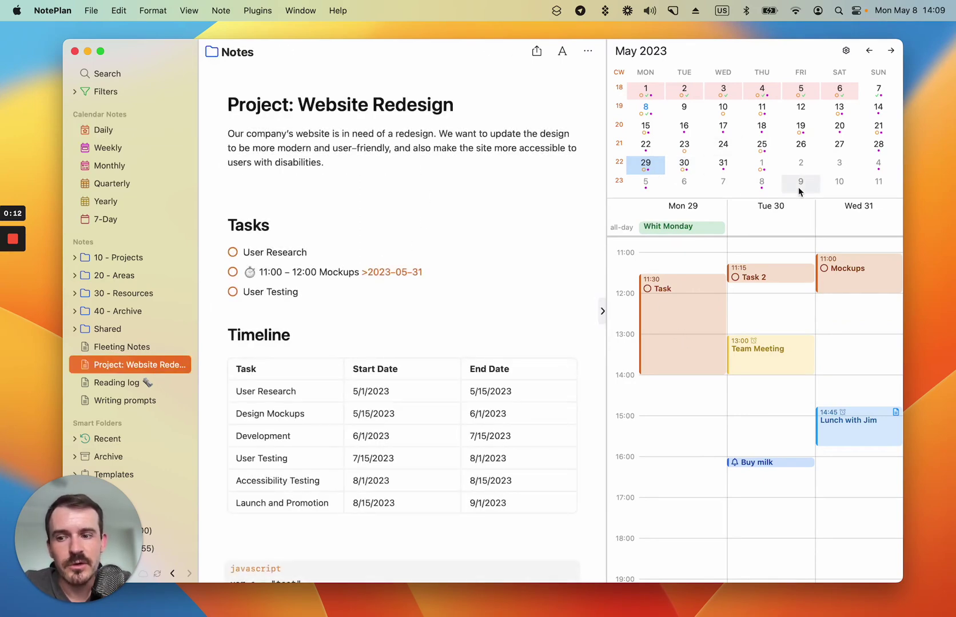
left_click(701, 168)
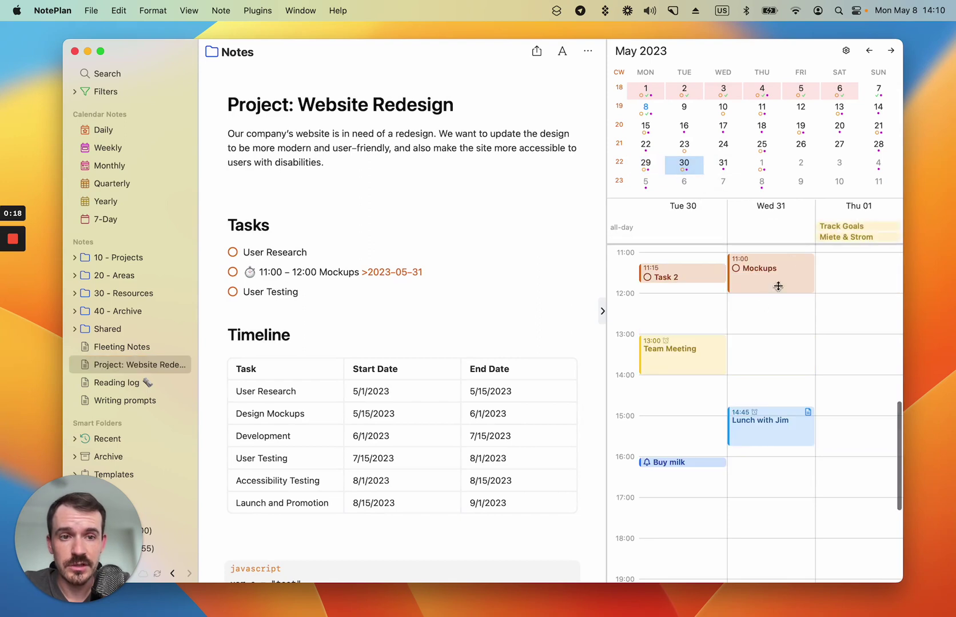
left_click(723, 165)
left_click(687, 167)
left_click(655, 168)
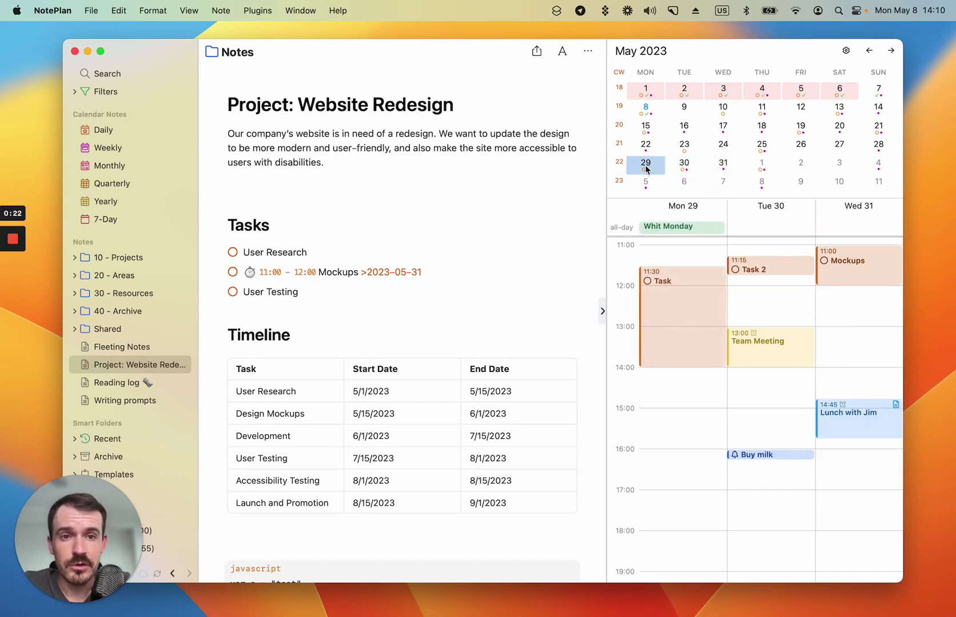
right_click(645, 169)
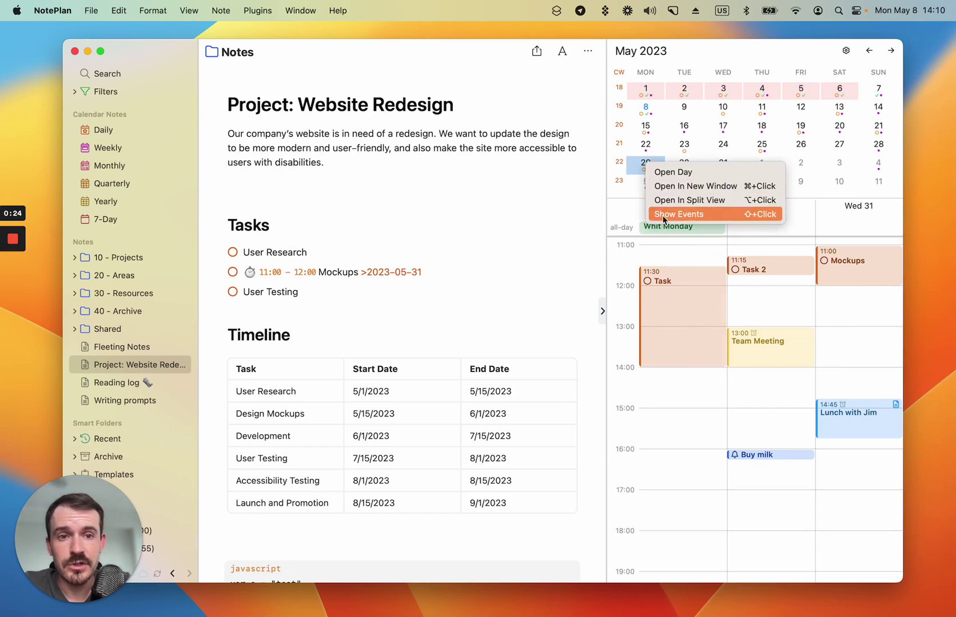
left_click(566, 250)
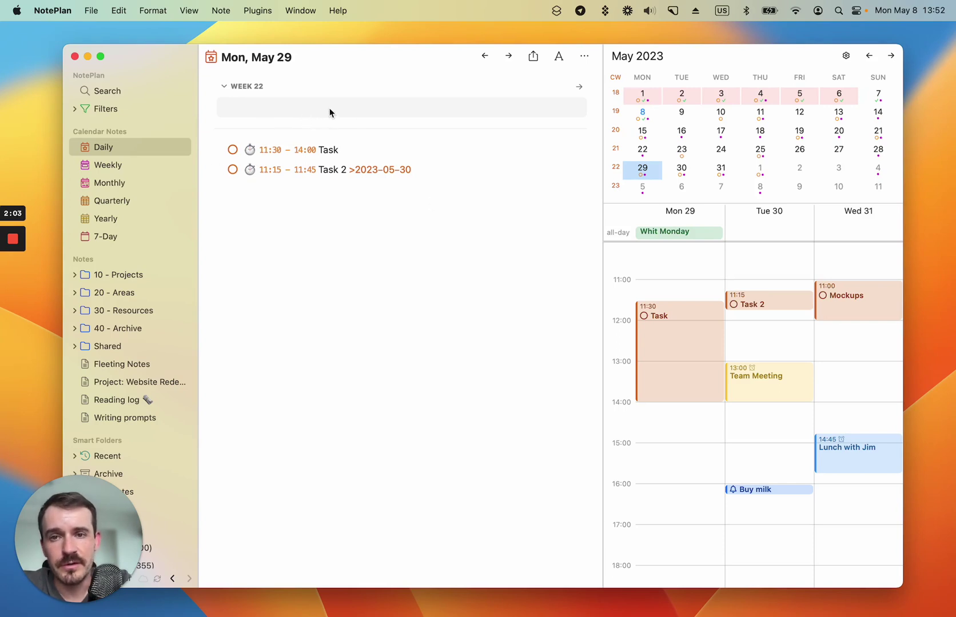
Open the Week 22 note (May 29 – Jun 4) and set the calendar to Timeline (fixed week).
left_click(615, 167)
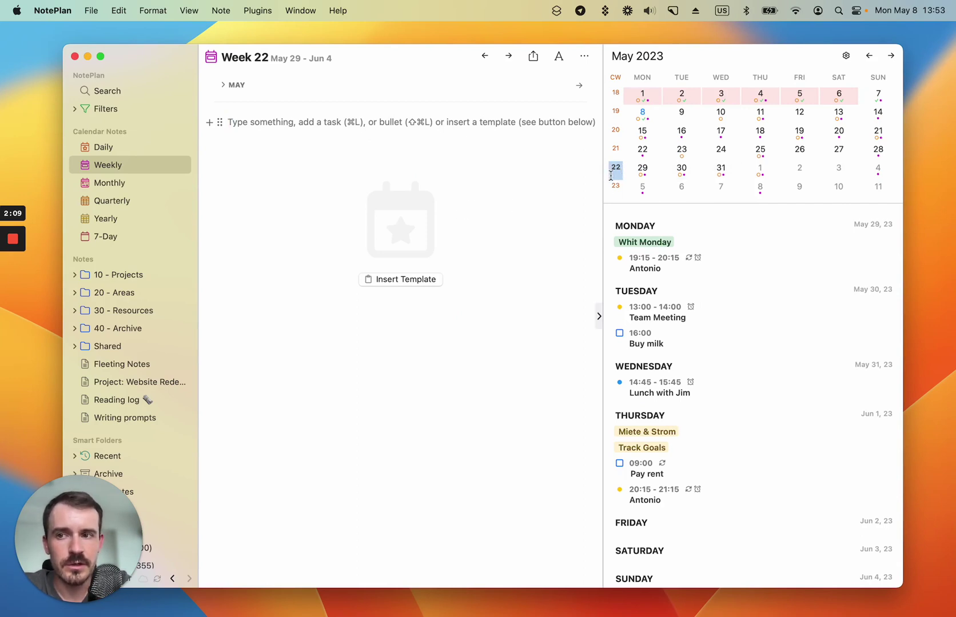
scroll(686, 368, "down", 3)
scroll(687, 368, "up", 3)
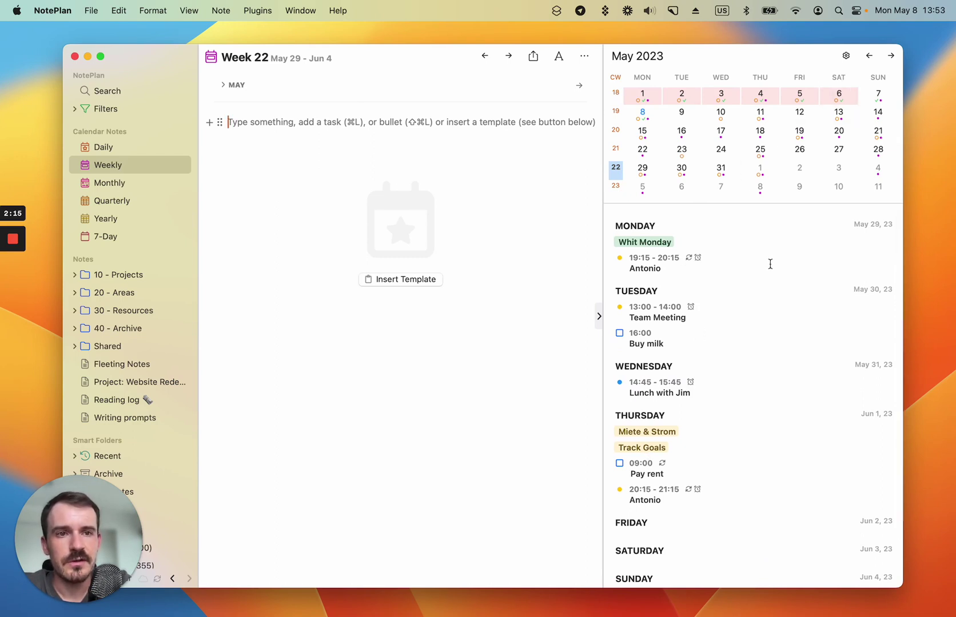
left_click(847, 56)
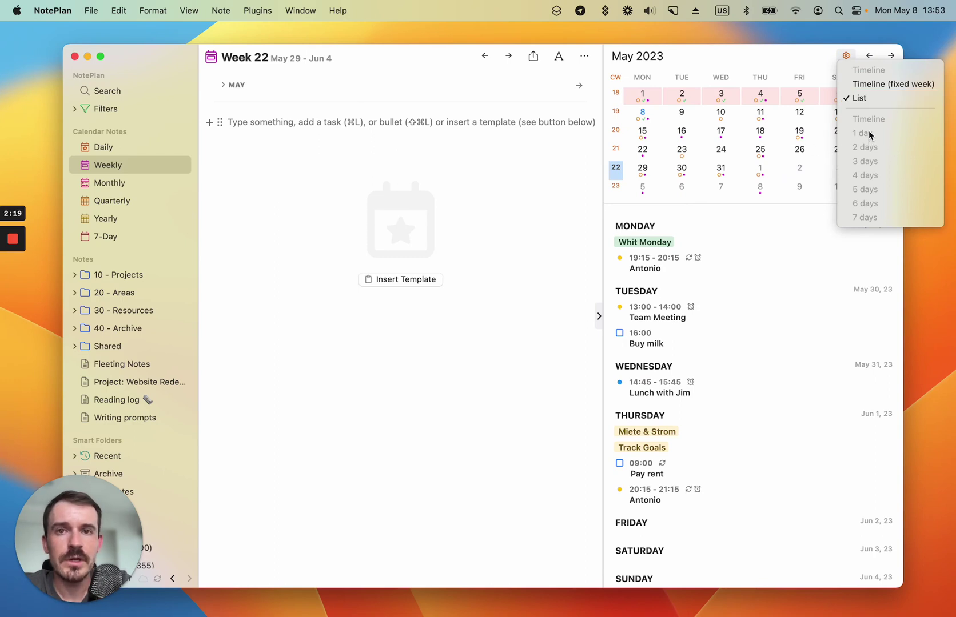
left_click(879, 91)
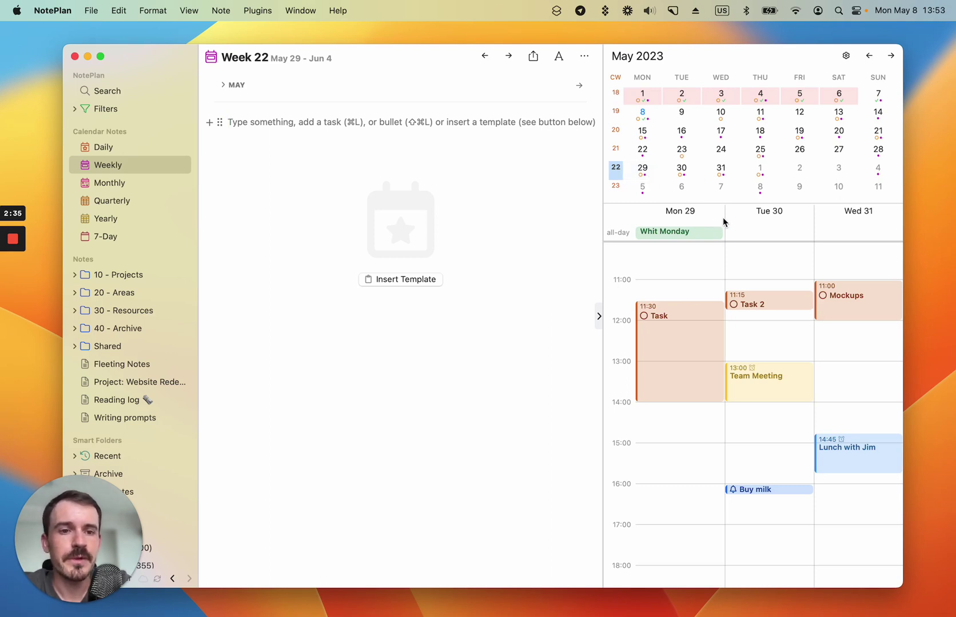
Show all seven days in the timeline and widen the calendar panel to fit them.
left_click(846, 55)
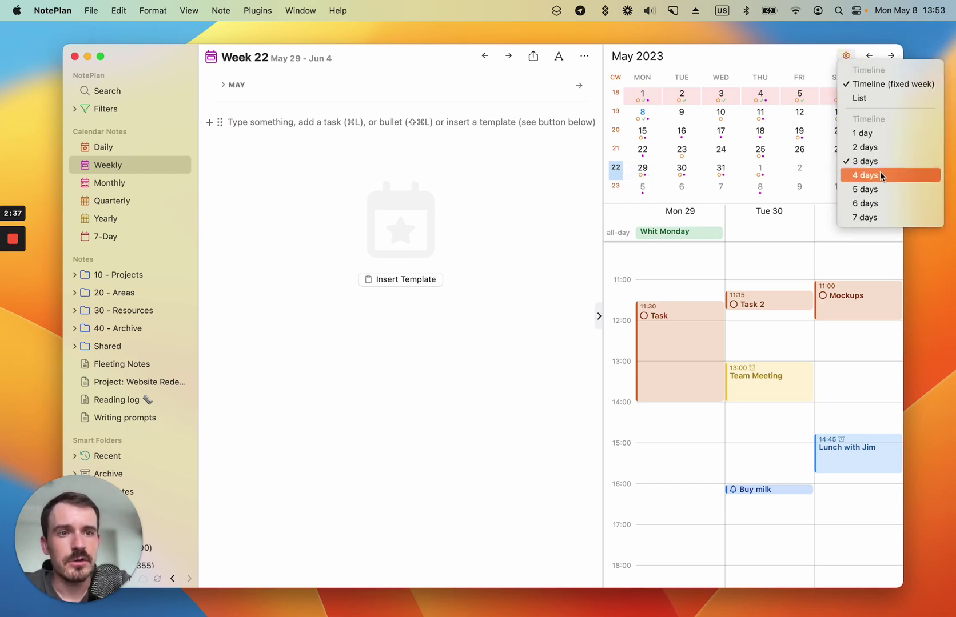
left_click(882, 218)
left_click_drag(603, 254, 446, 254)
Add three tasks to the Week 22 note: Task 1, Task 2 and Task.
key("super+l")
type("Task 1")
key("Return")
type("Task 2")
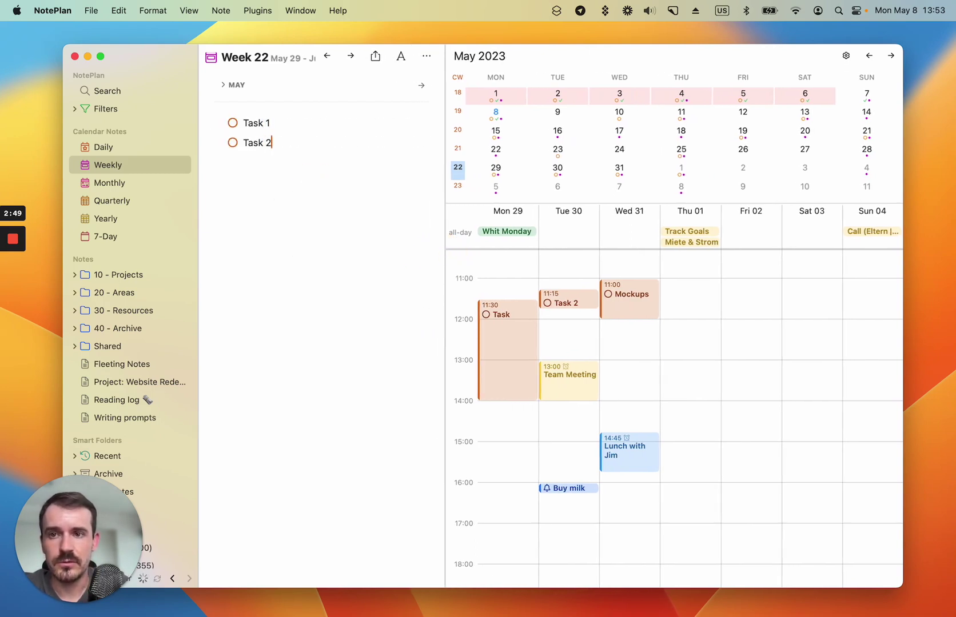
key("Return")
type("Task 3")
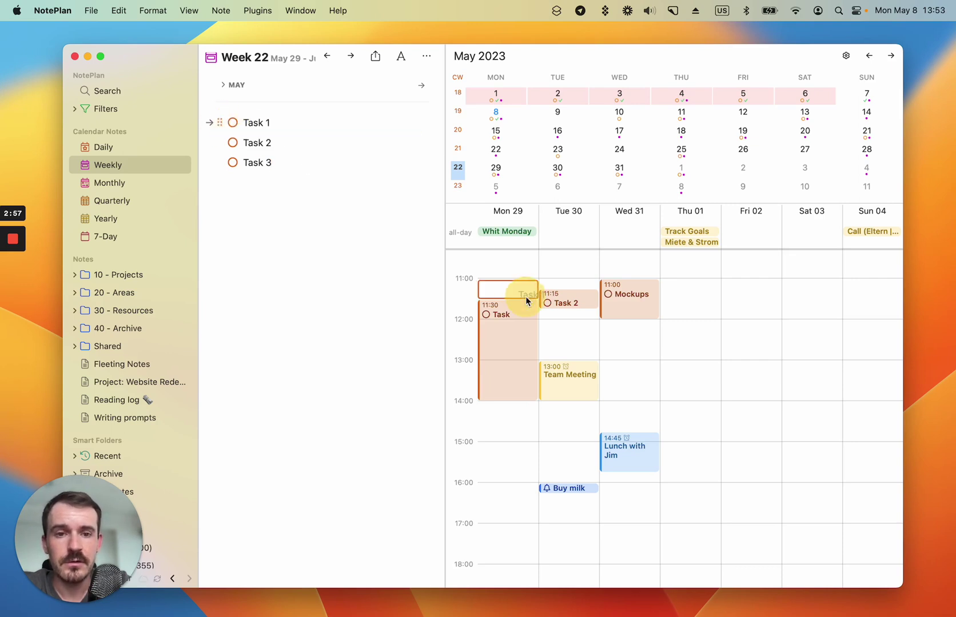
Time-block Task 1, Task 2 and the third task at 12:00 on Fri 02, Sat 03, Sun 04.
left_click_drag(526, 301, 751, 335)
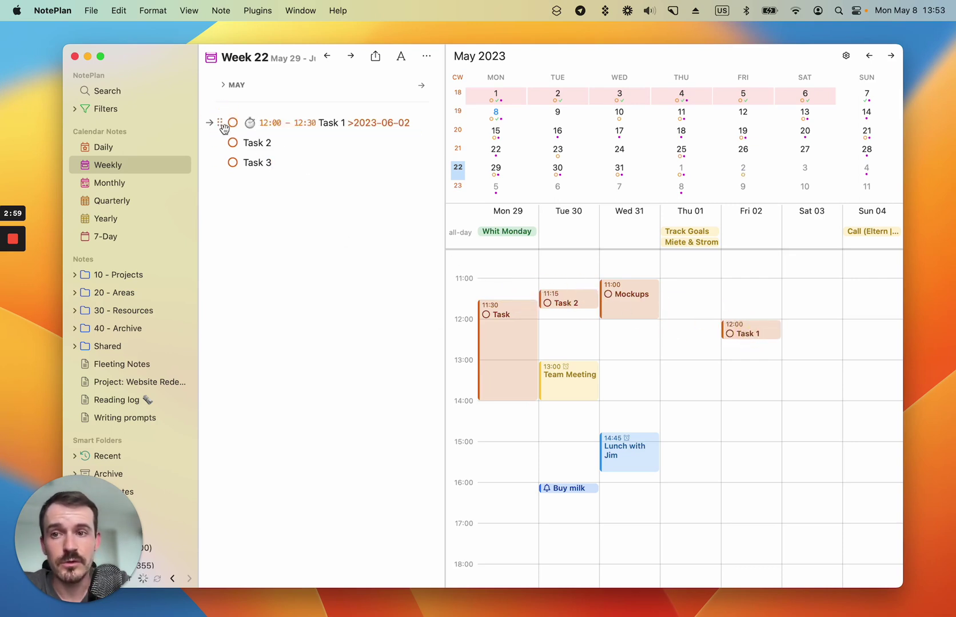
left_click_drag(220, 143, 812, 333)
left_click_drag(219, 163, 886, 342)
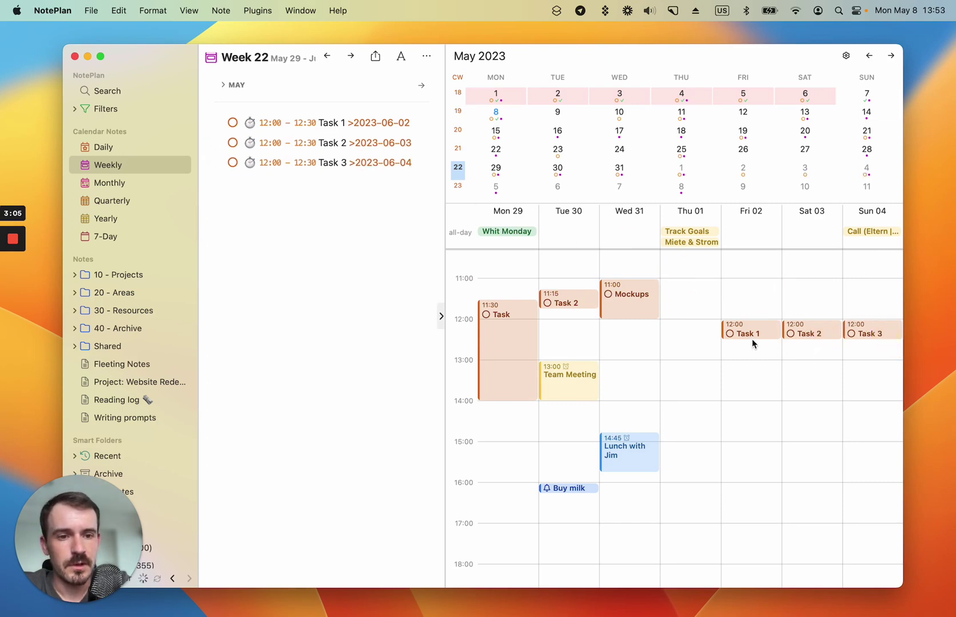
Extend Task 1 to end at 13:00, move Task 2 to Thu 01 at 13:00, and add Task 4.
left_click_drag(752, 339, 751, 360)
left_click_drag(816, 333, 703, 407)
key("Return")
type("Task ")
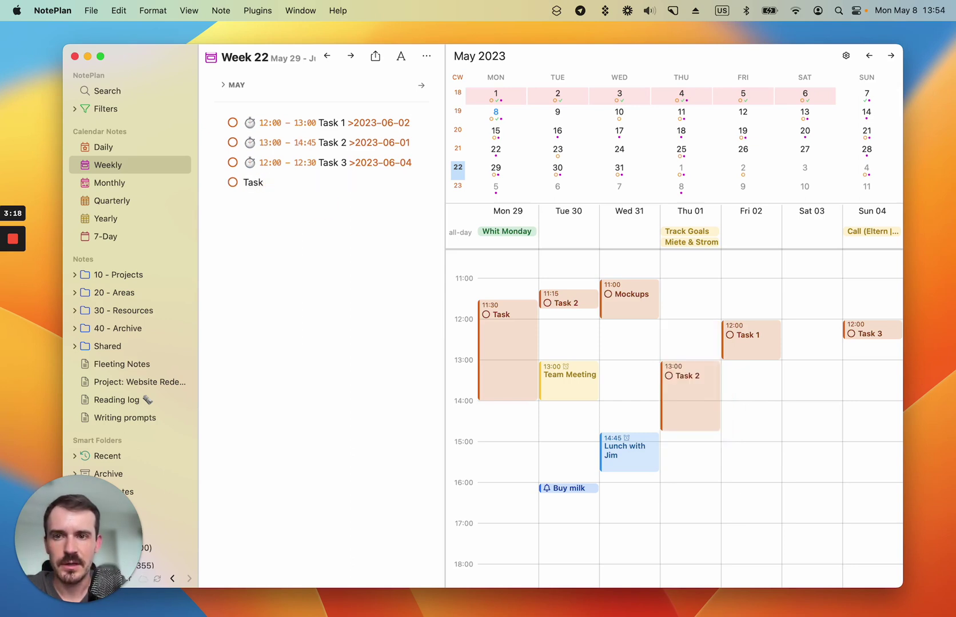
type("4")
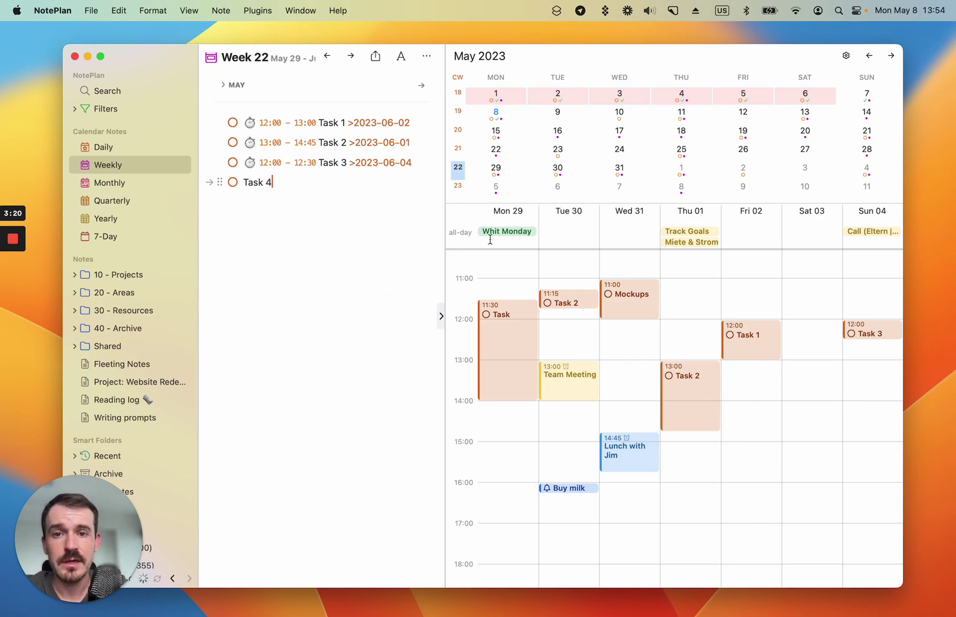
From the May 29 daily note, time-block Task 4 on Sat 03 at 14:00–14:30.
left_click(496, 170)
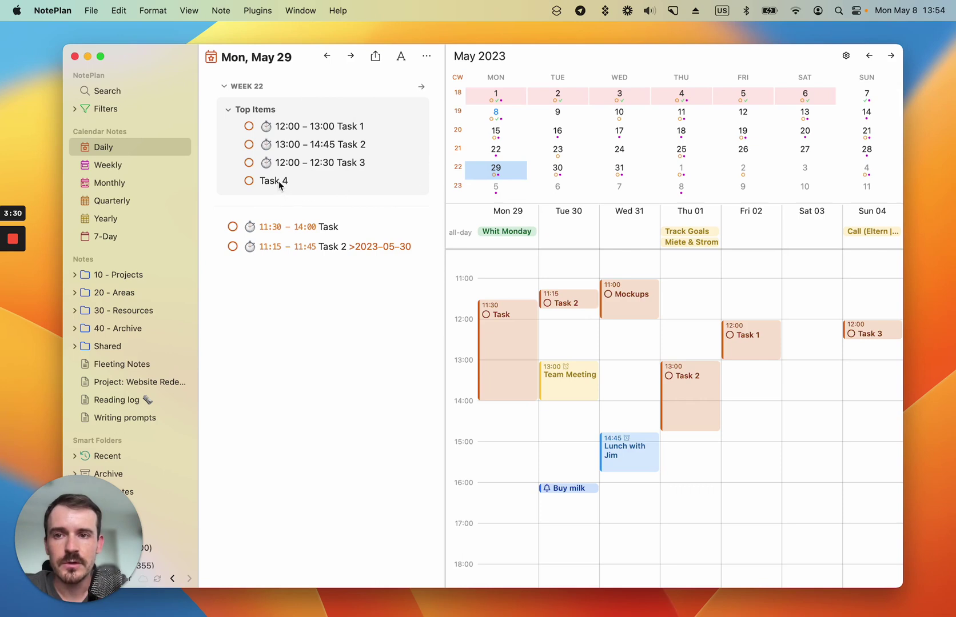
left_click_drag(280, 184, 813, 413)
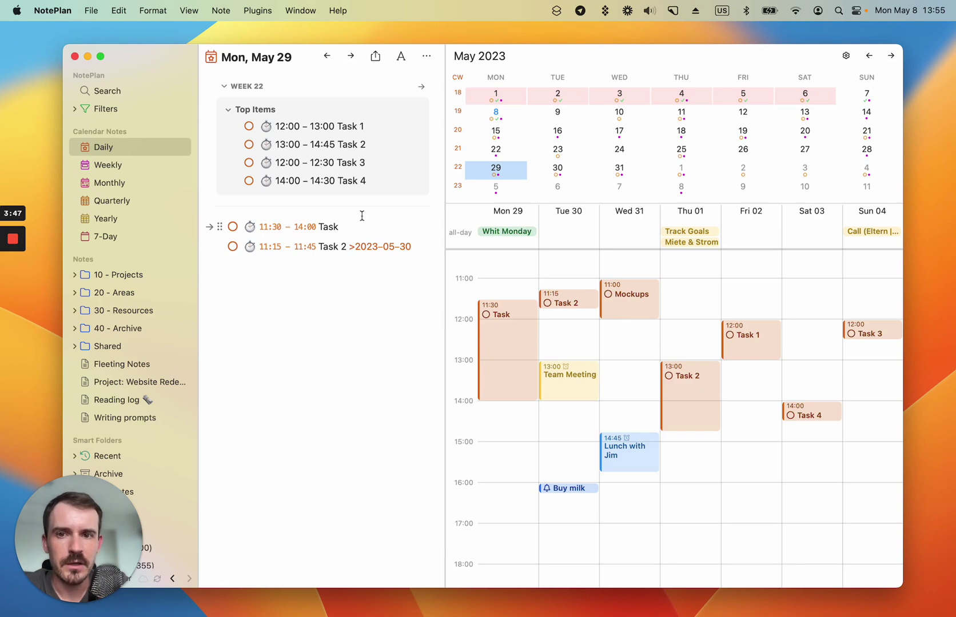
Reveal Task 2 in its note, mark it complete, cancel Task 1, and unschedule Task 4.
right_click(680, 391)
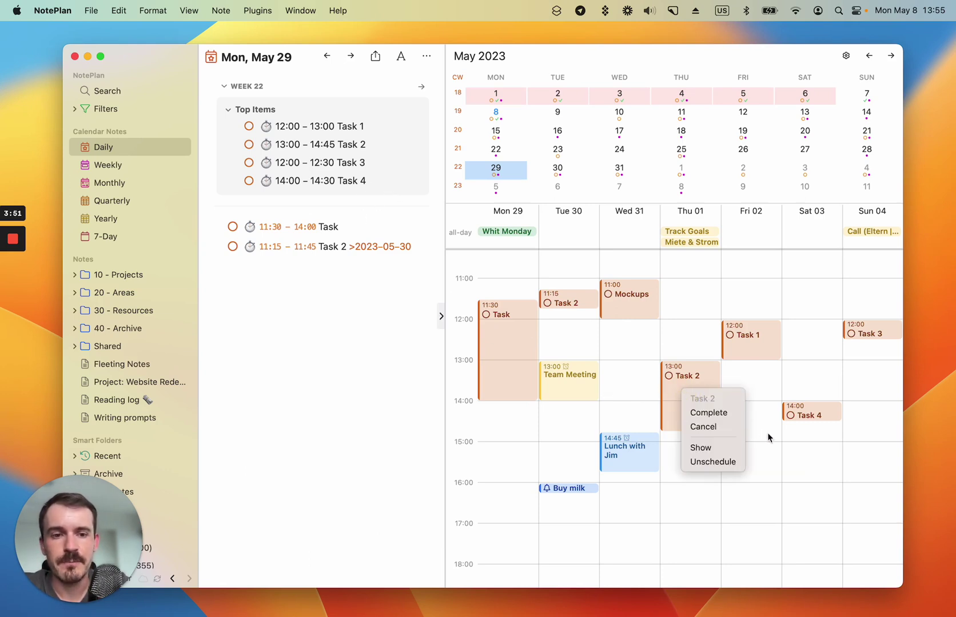
left_click(731, 446)
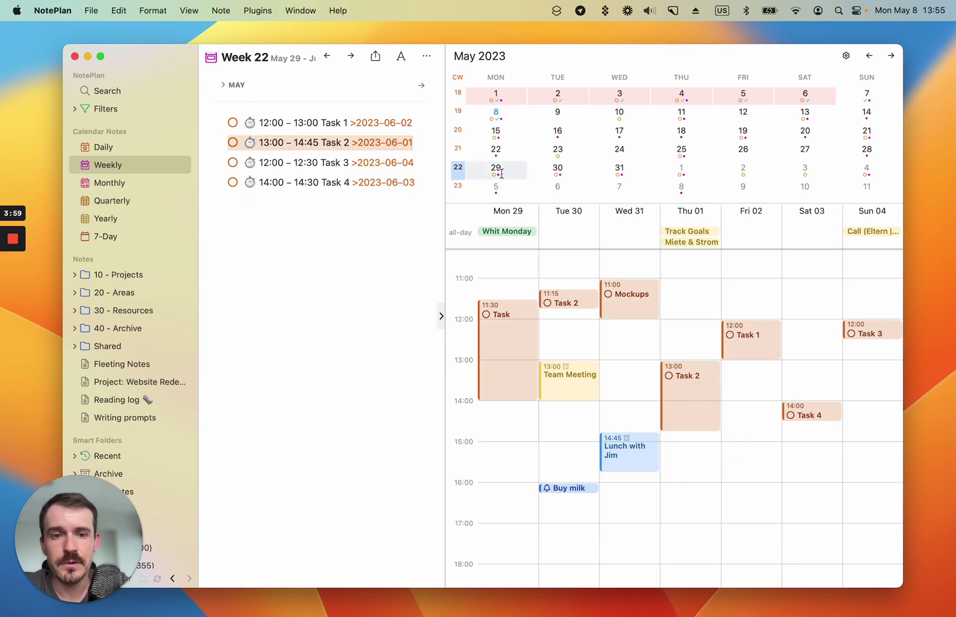
right_click(703, 410)
left_click(712, 431)
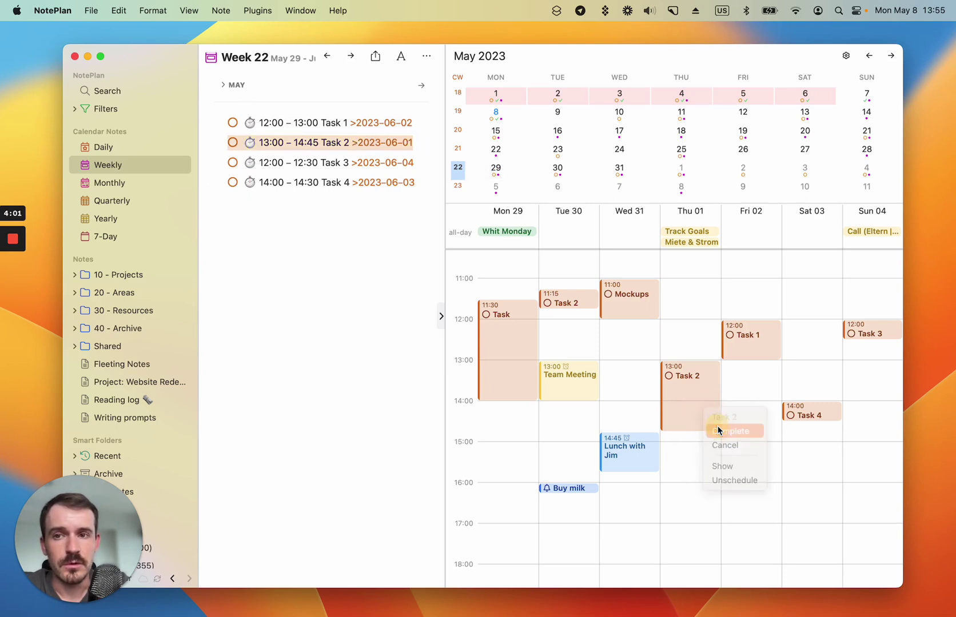
right_click(747, 343)
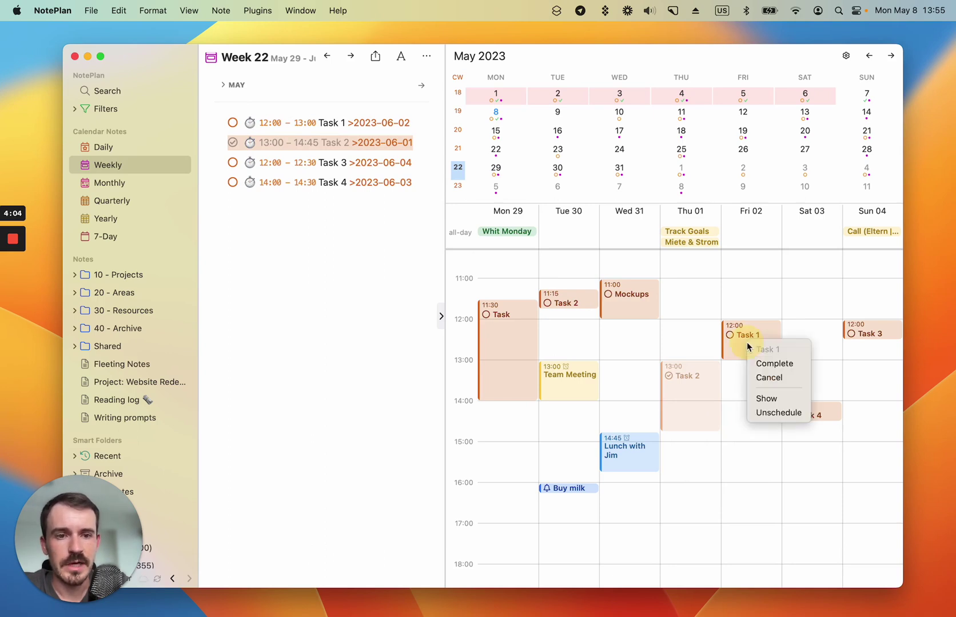
left_click(768, 377)
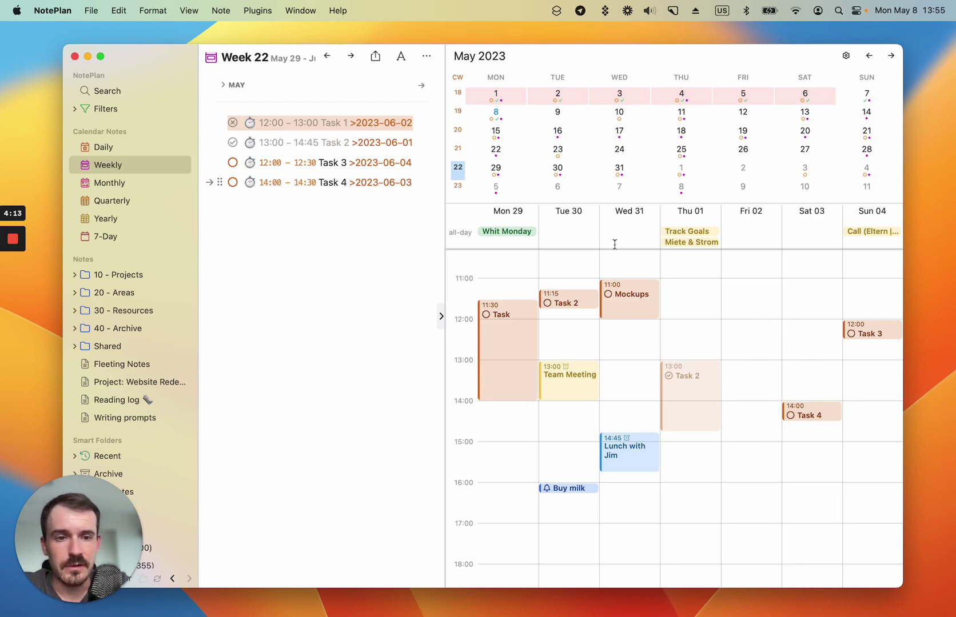
right_click(807, 418)
left_click(846, 482)
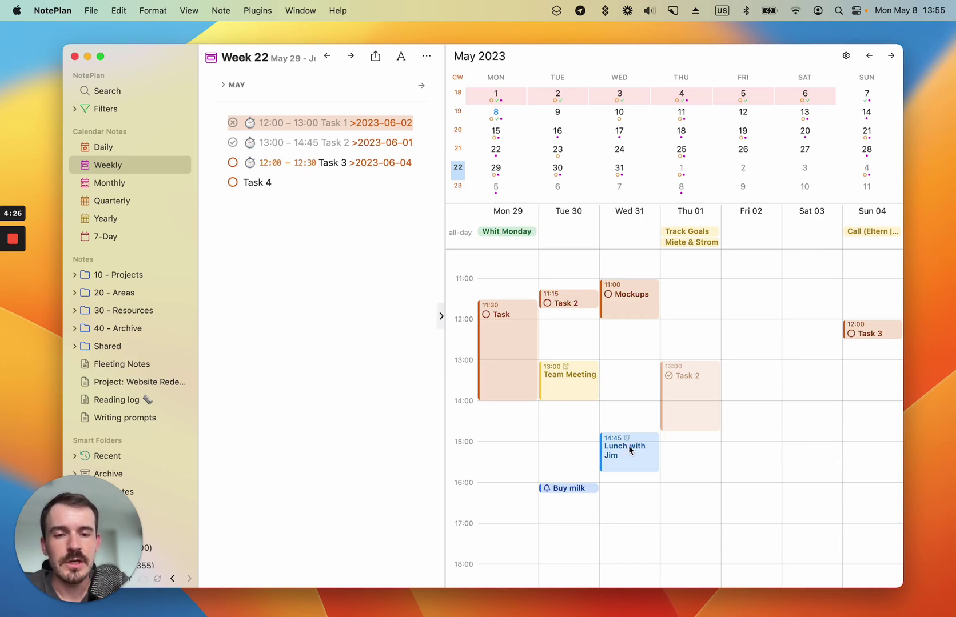
Create the linked meeting note 'Lunch with Jim (31-05-2023)' from the calendar event.
right_click(635, 455)
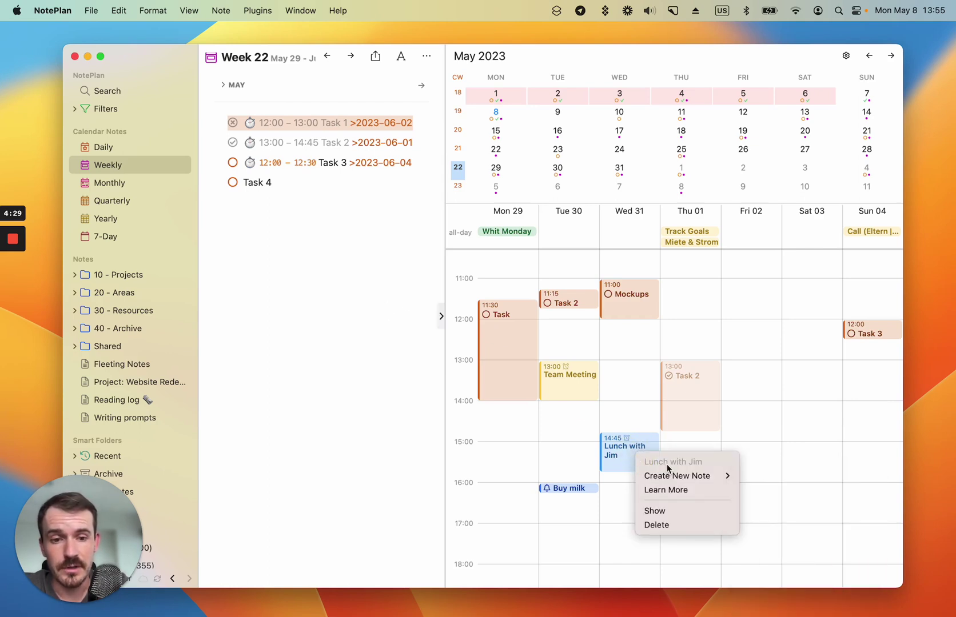
mouse_move(709, 476)
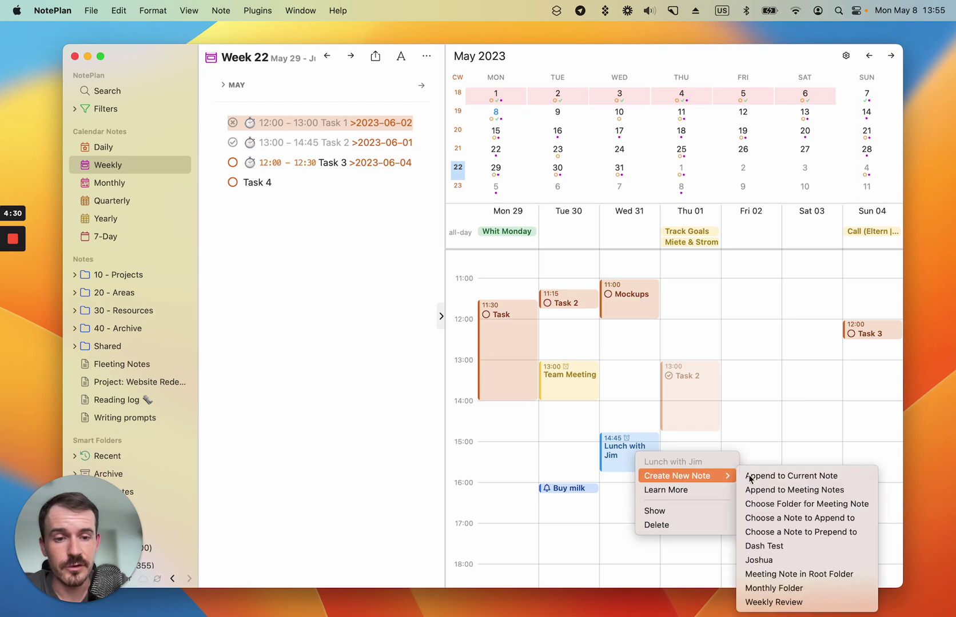
left_click(794, 588)
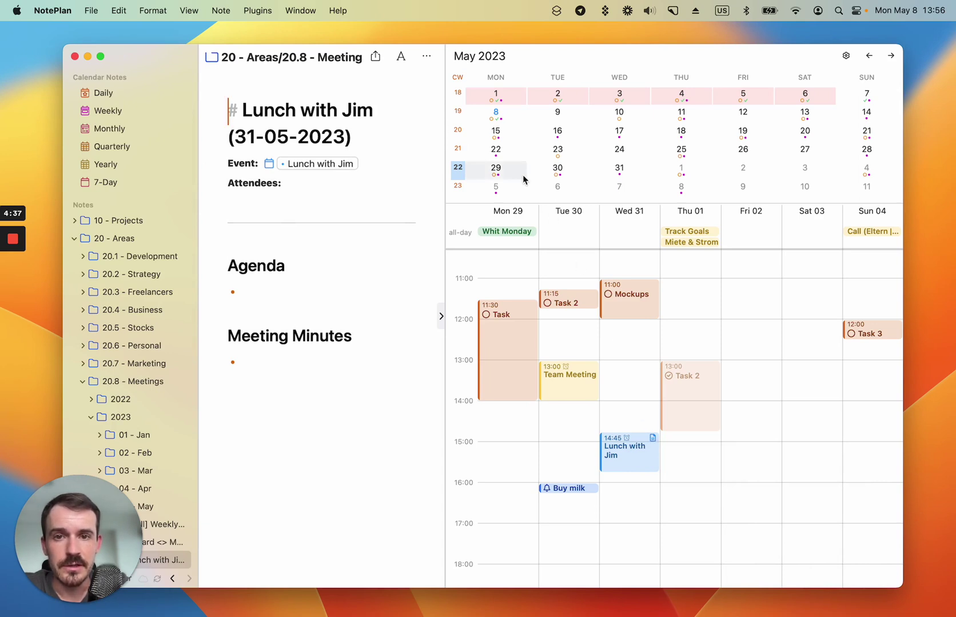
left_click(495, 169)
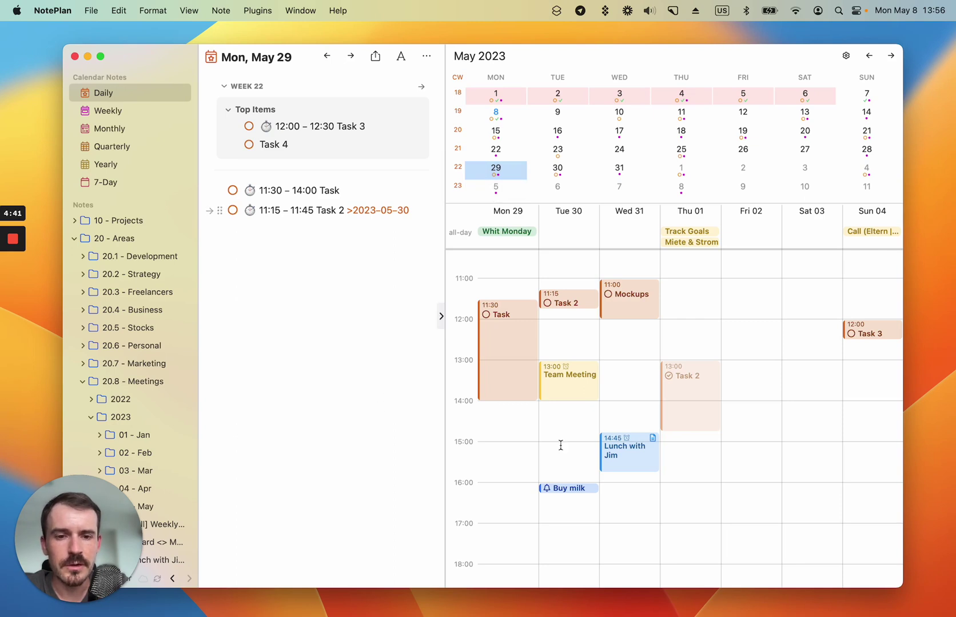
right_click(632, 455)
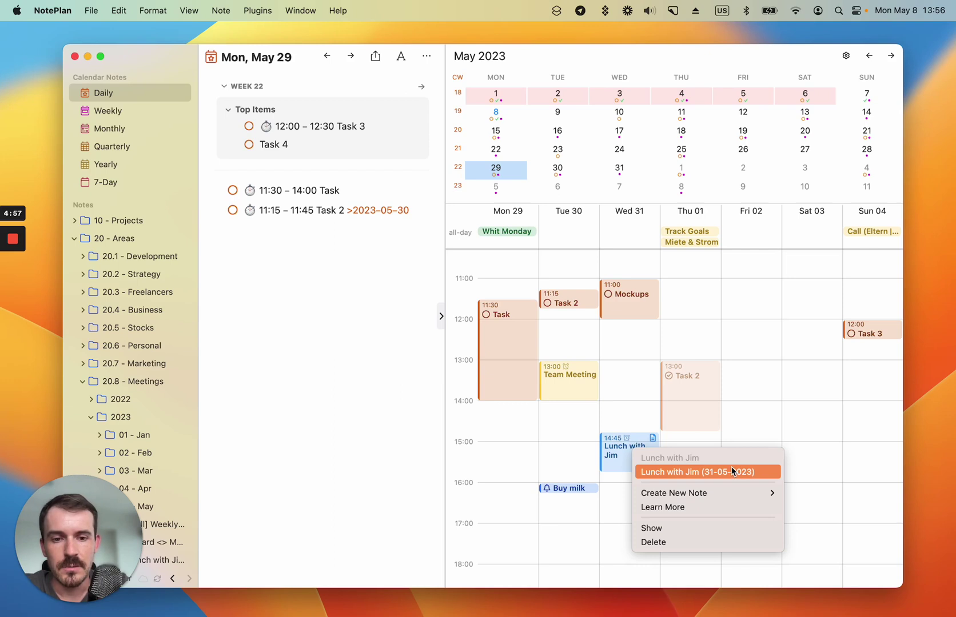
left_click(705, 530)
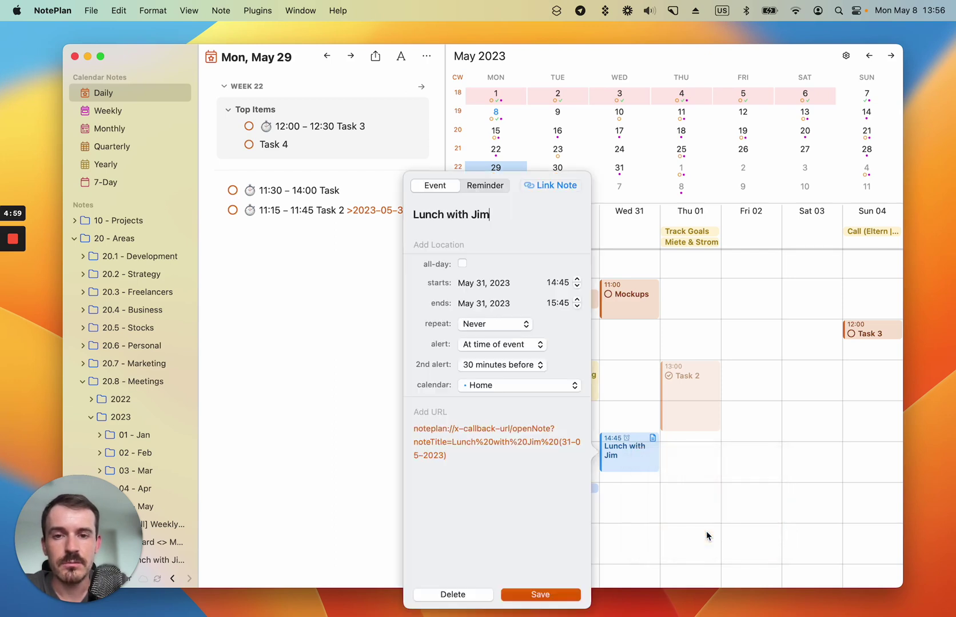
left_click(332, 449)
right_click(641, 461)
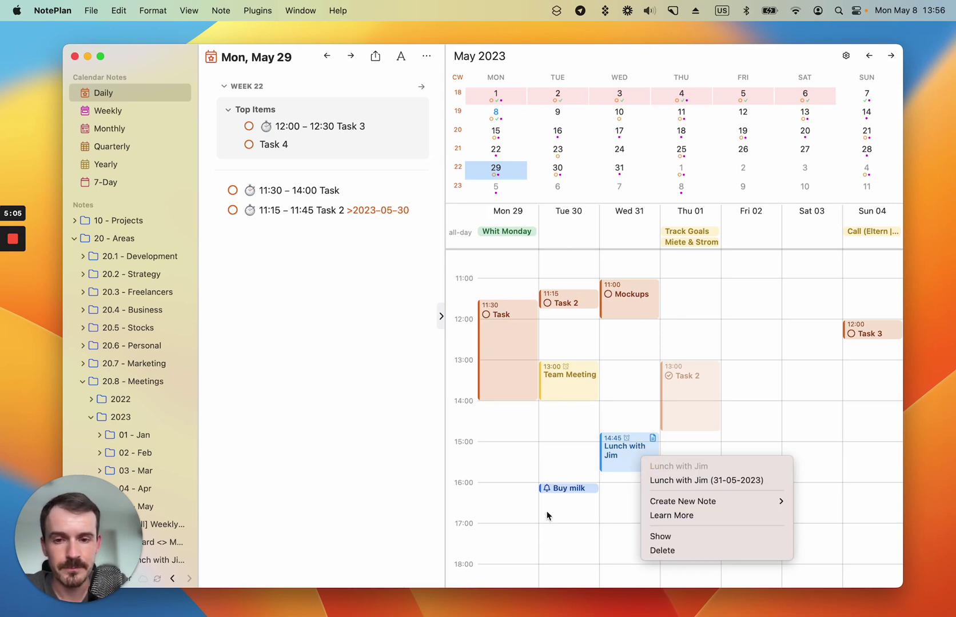
left_click(409, 470)
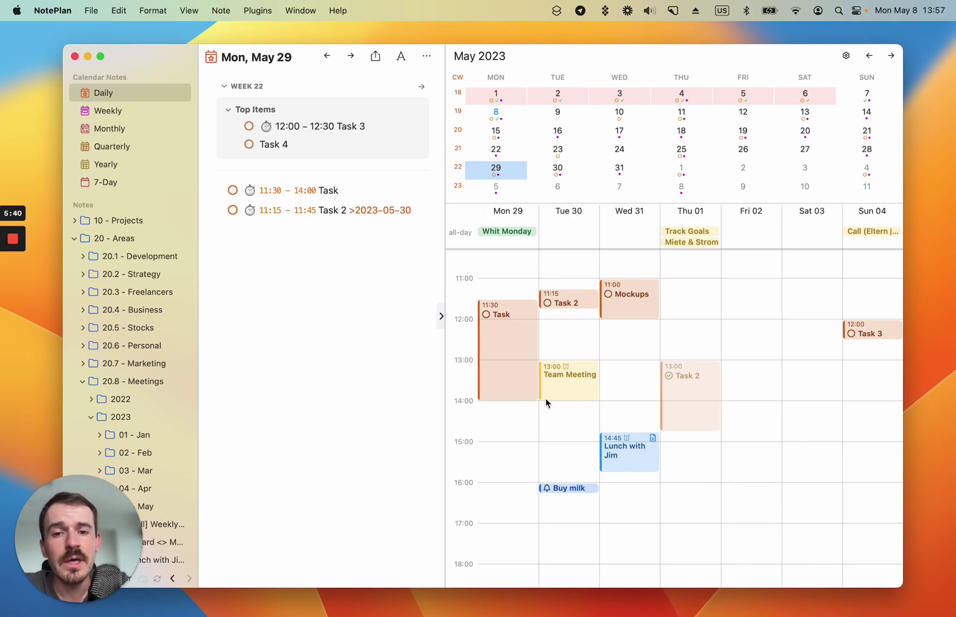
right_click(559, 385)
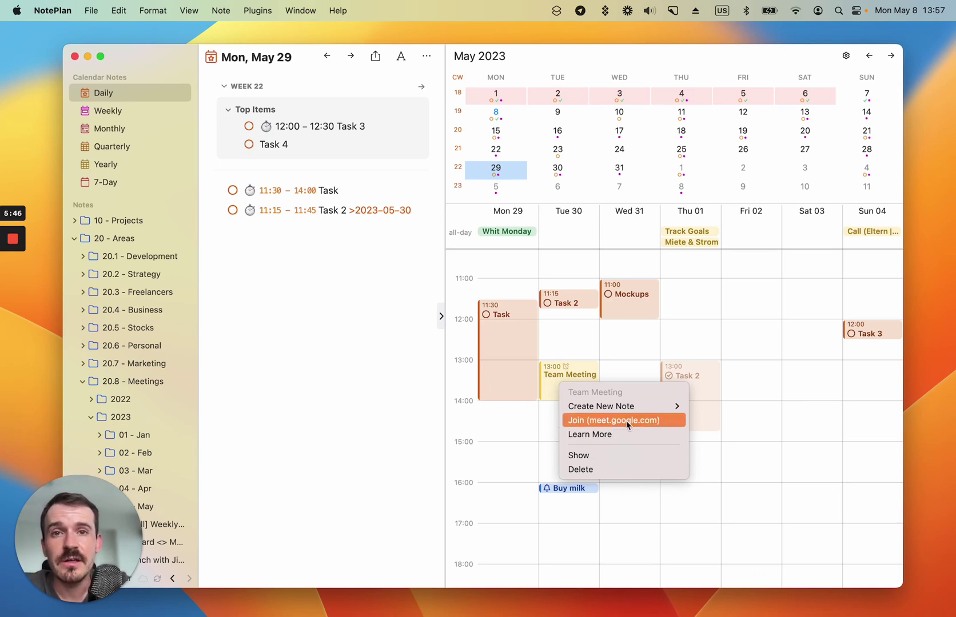
left_click(606, 455)
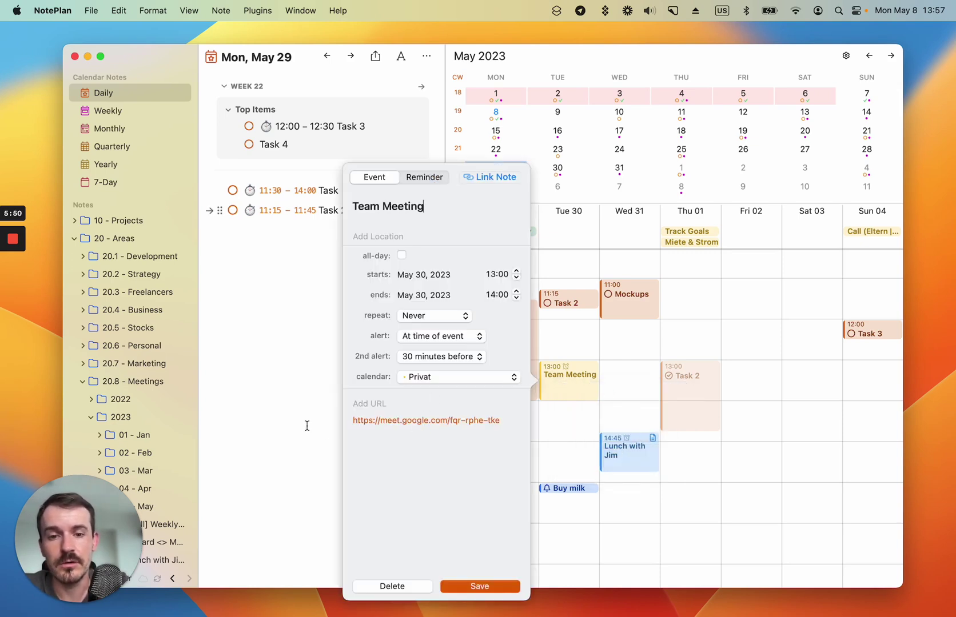
left_click(307, 426)
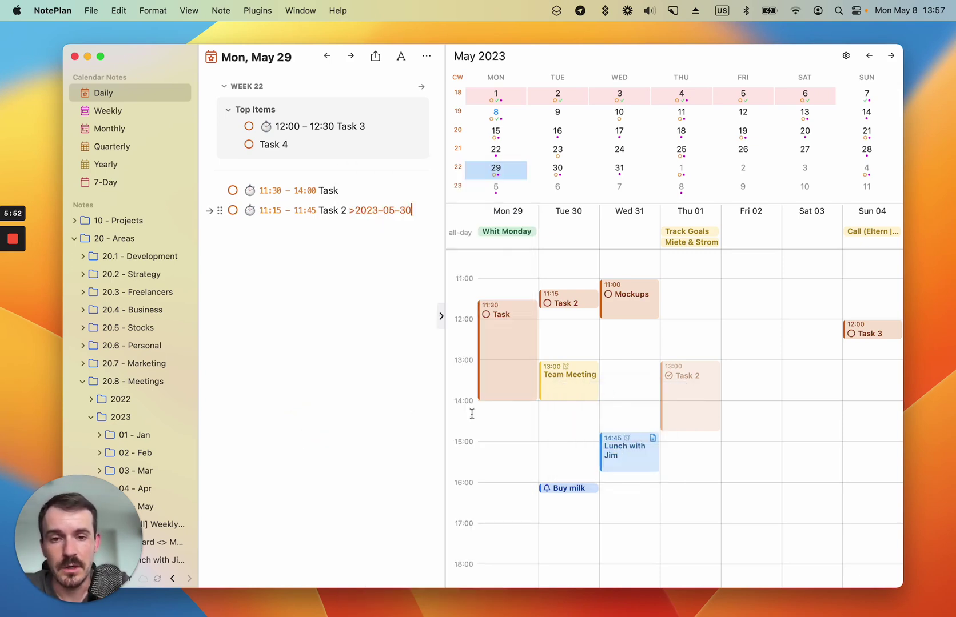
right_click(569, 394)
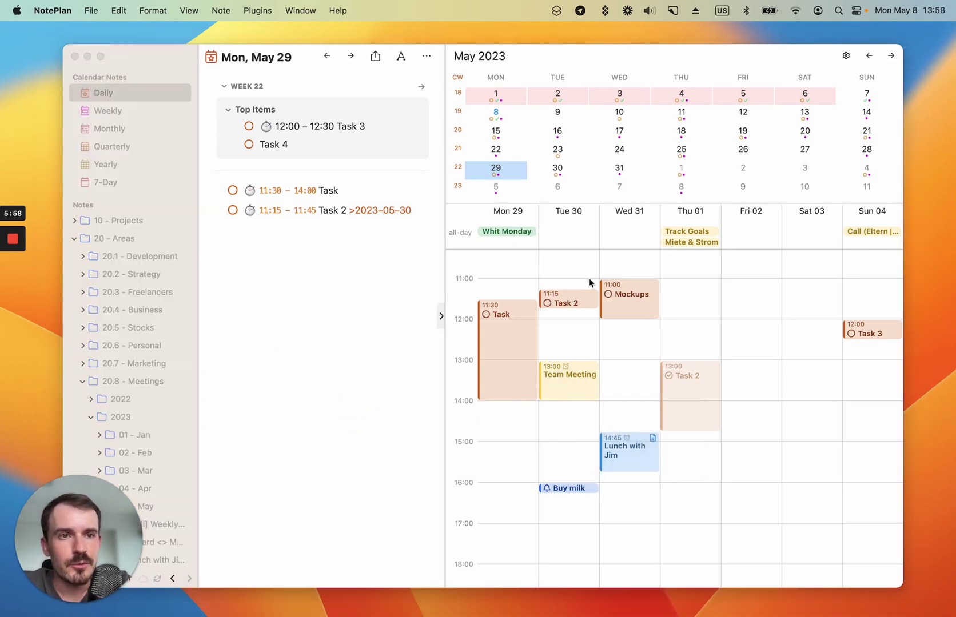
left_click(846, 57)
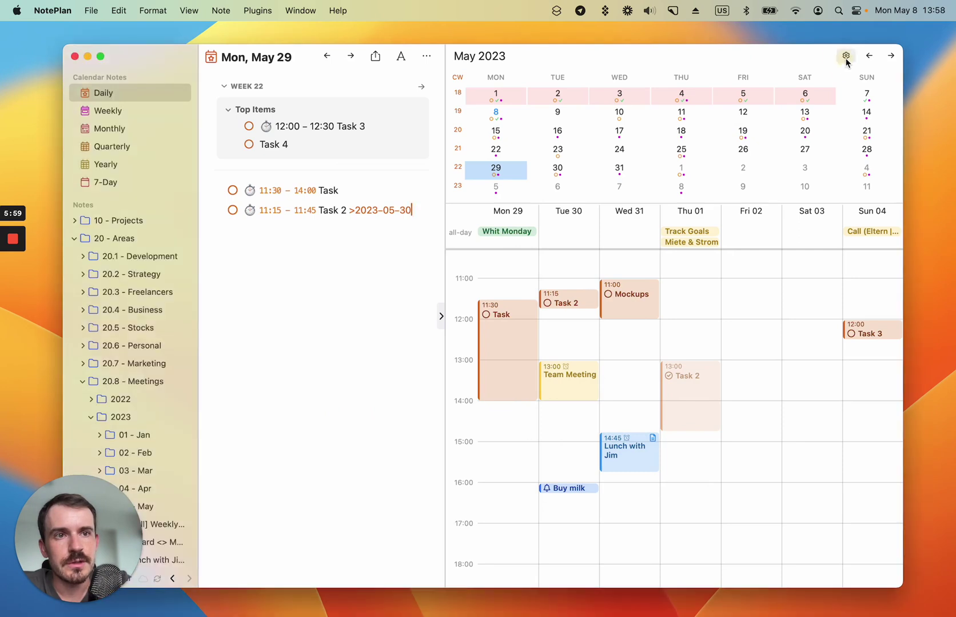
left_click(845, 57)
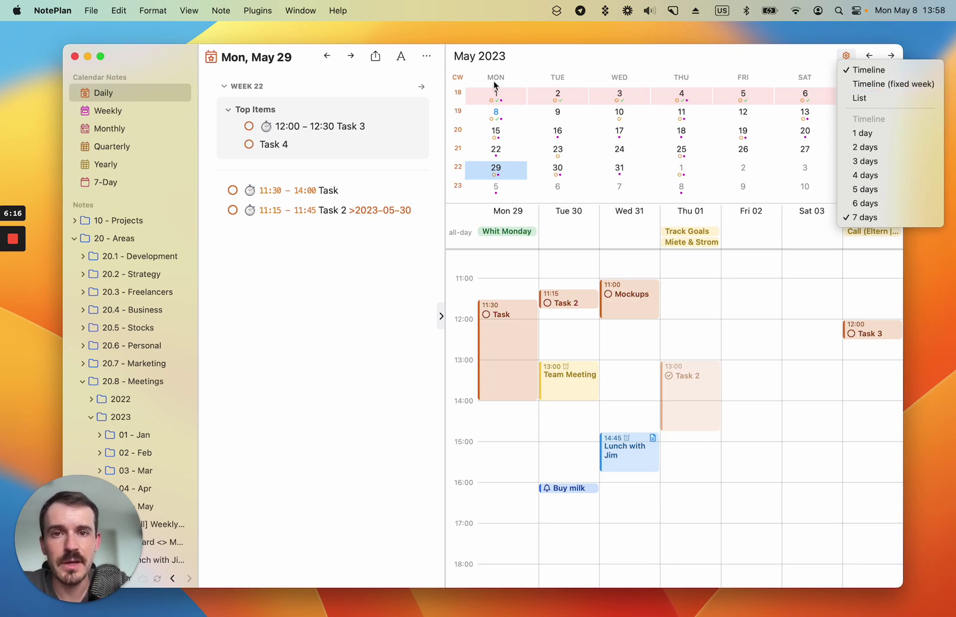
left_click(880, 84)
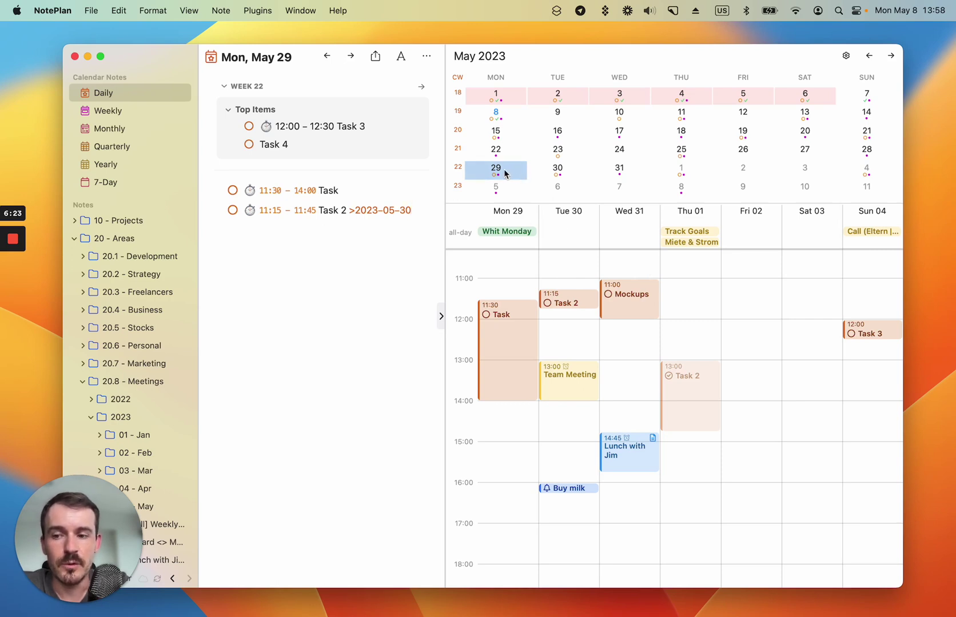
left_click(552, 172)
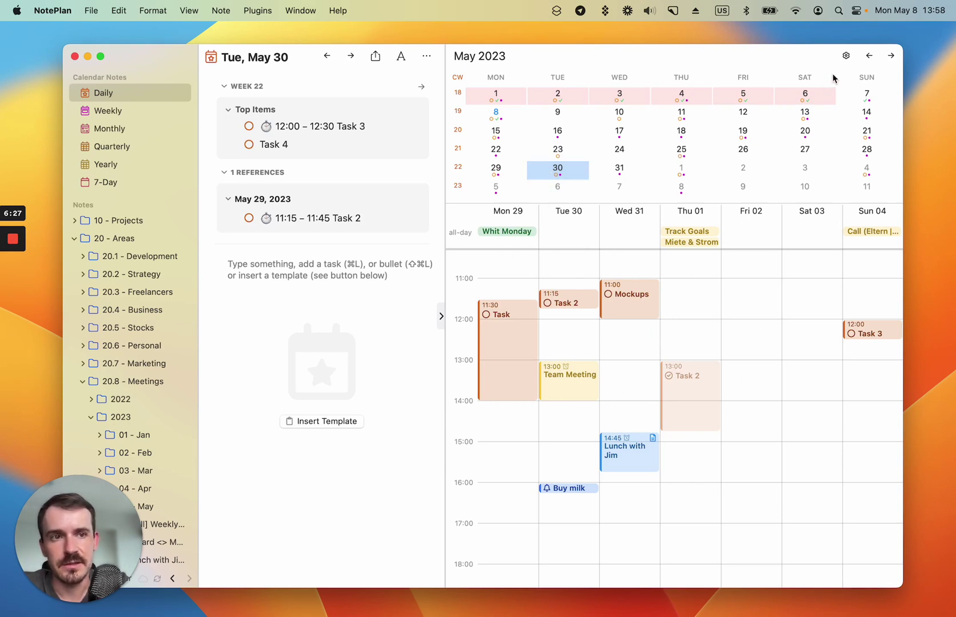
left_click(846, 55)
left_click(858, 70)
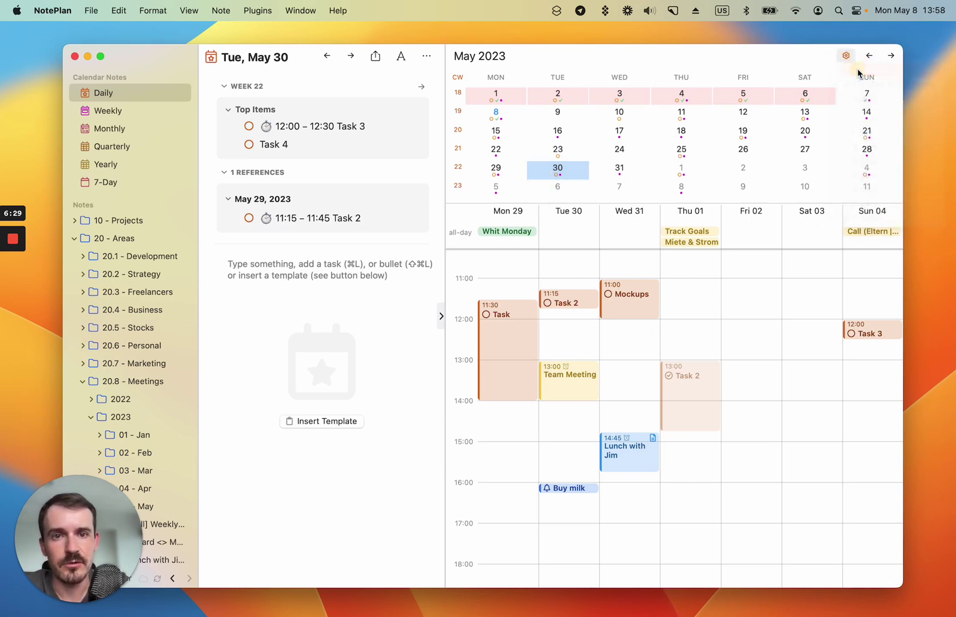
left_click(497, 180)
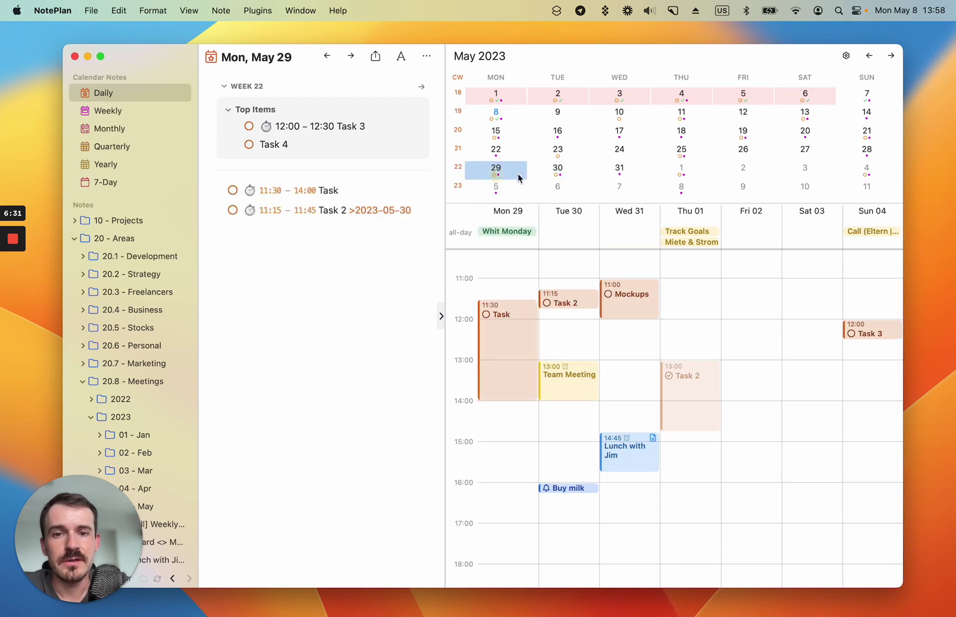
left_click(541, 173)
left_click(594, 167)
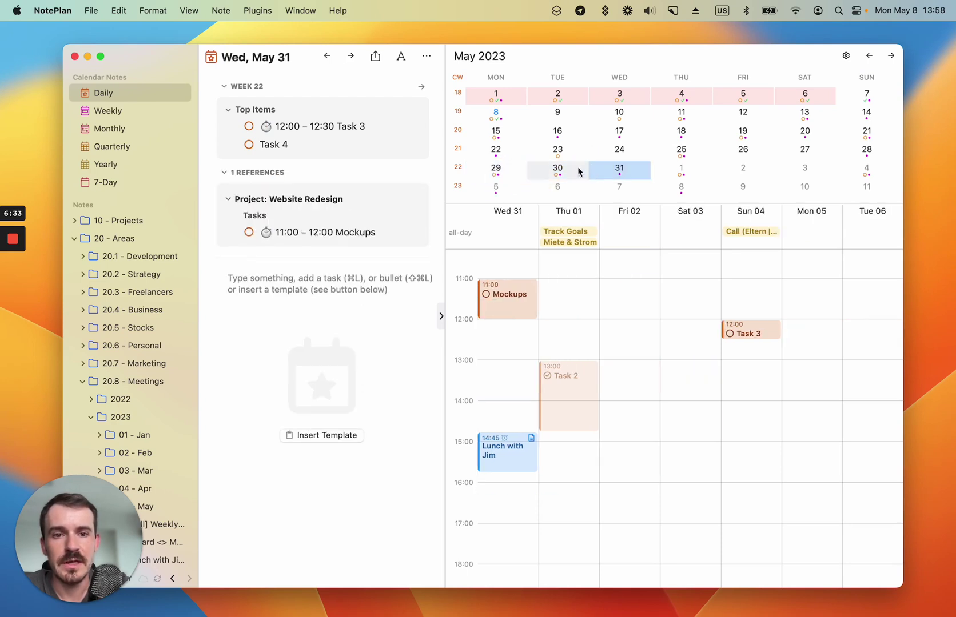
left_click(559, 168)
left_click(501, 169)
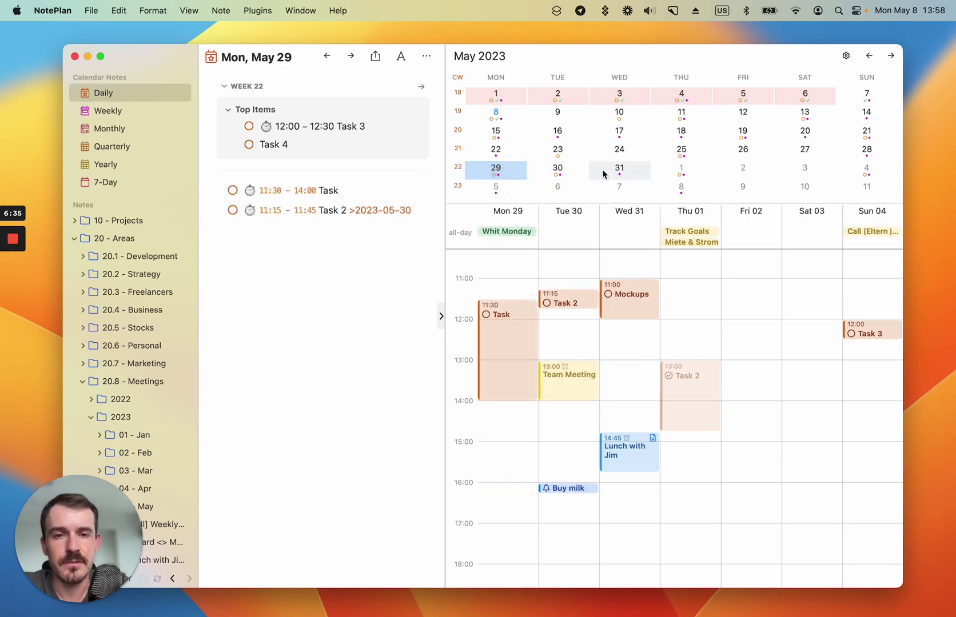